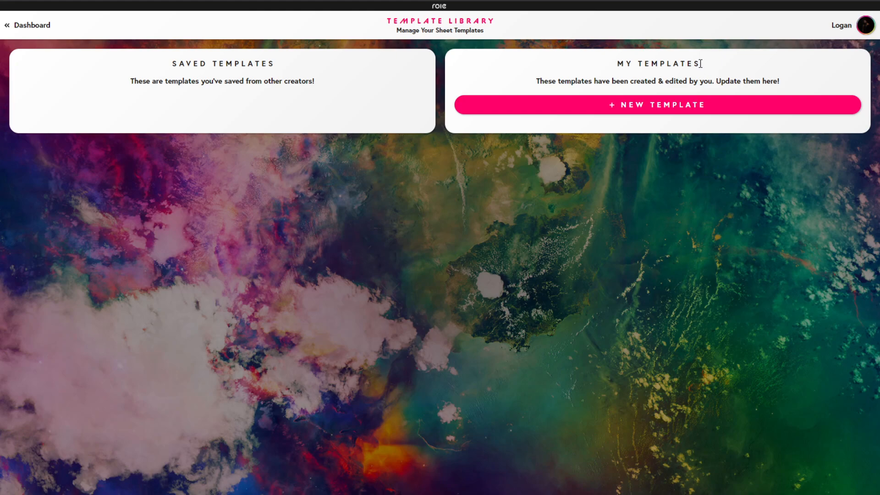
# Create a new sheet template named "role characters"
pyautogui.click(654, 108)
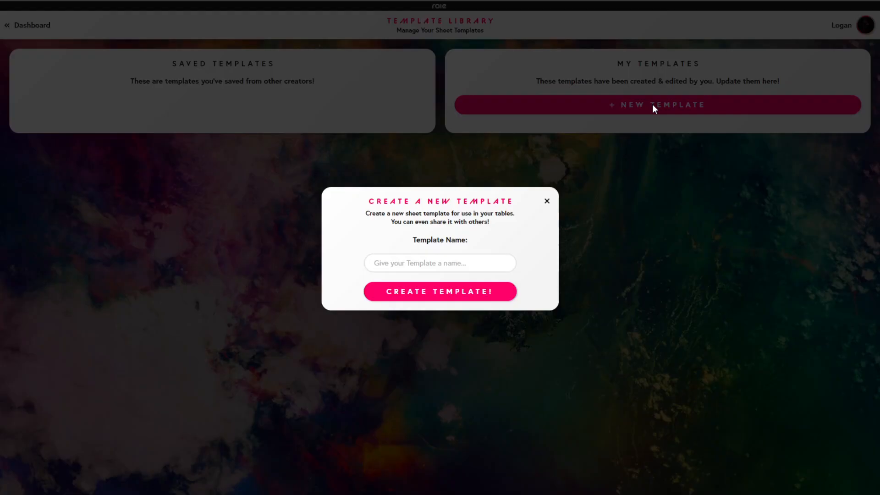
pyautogui.click(453, 262)
pyautogui.write('ro')
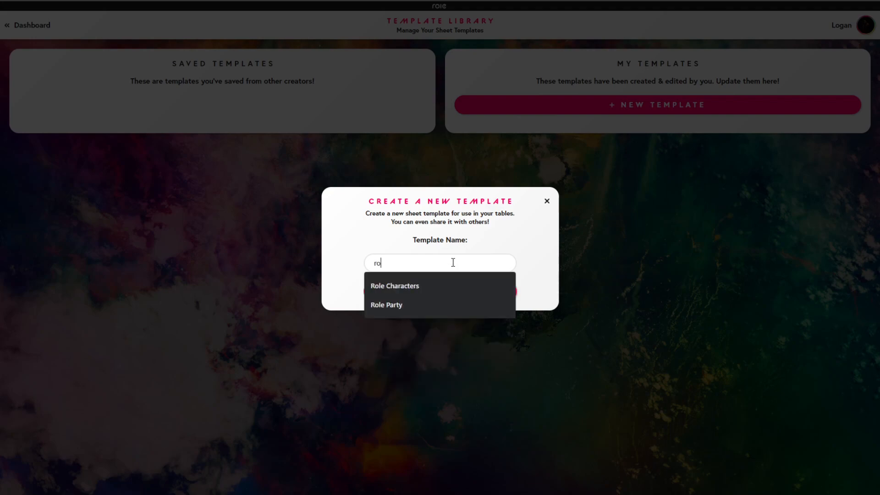
pyautogui.write('le char')
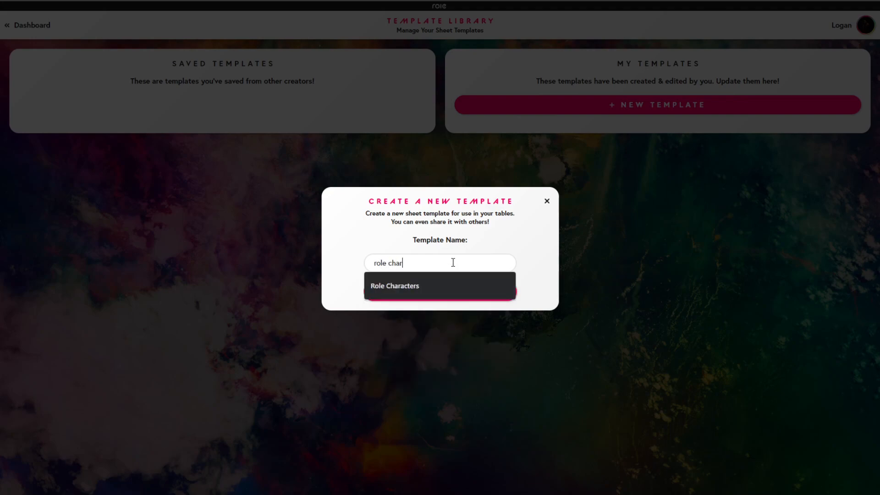
pyautogui.write('acters')
pyautogui.press('Return')
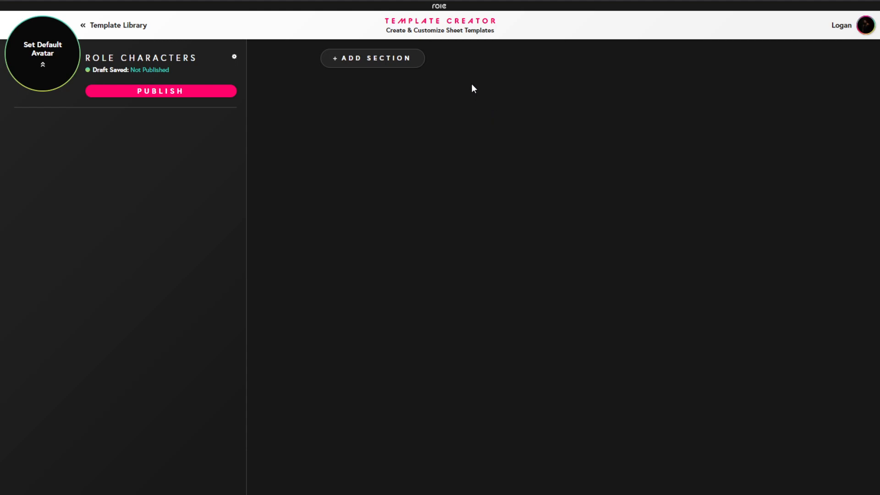
# Add a section named Character to the empty template
pyautogui.click(390, 60)
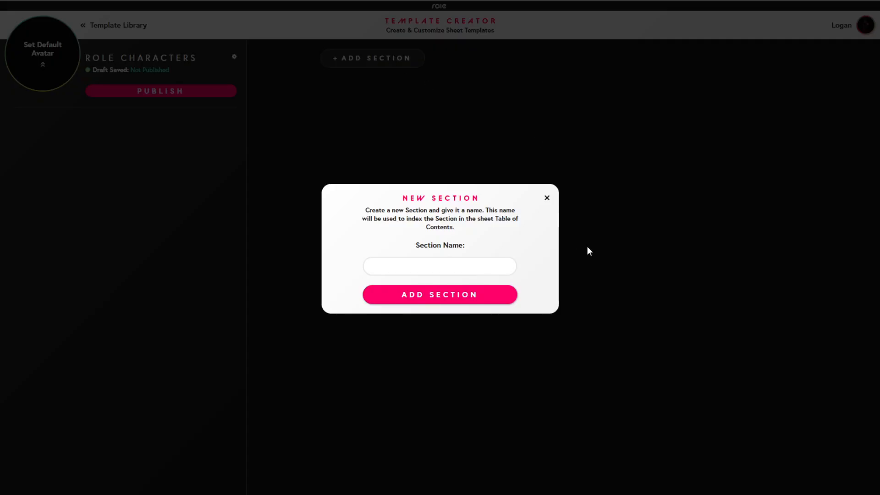
pyautogui.click(503, 268)
pyautogui.write('Cha')
pyautogui.press('Down')
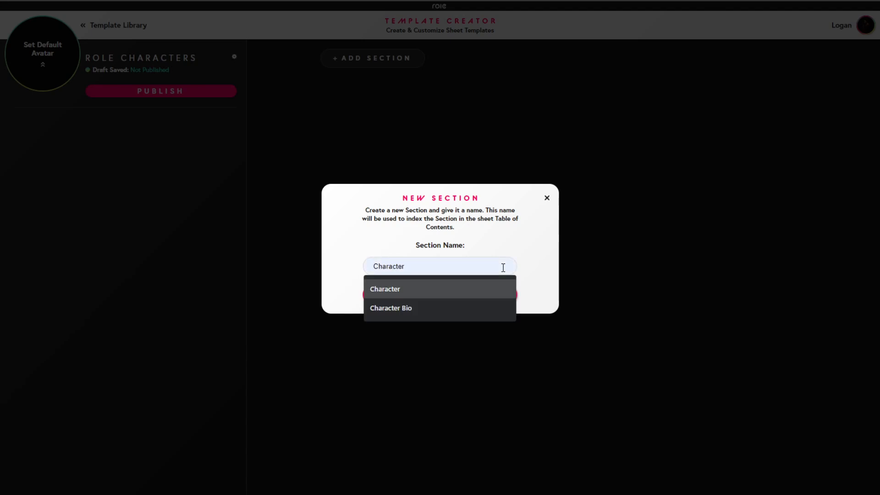
pyautogui.press('Return')
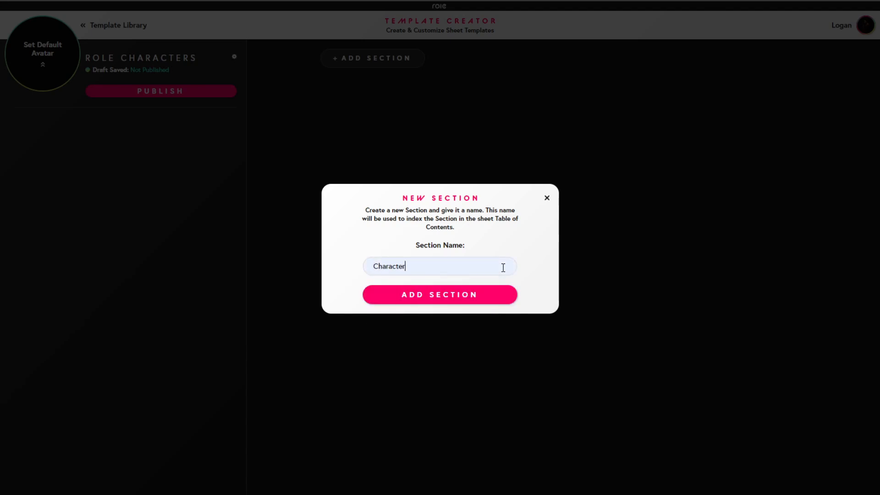
pyautogui.click(464, 298)
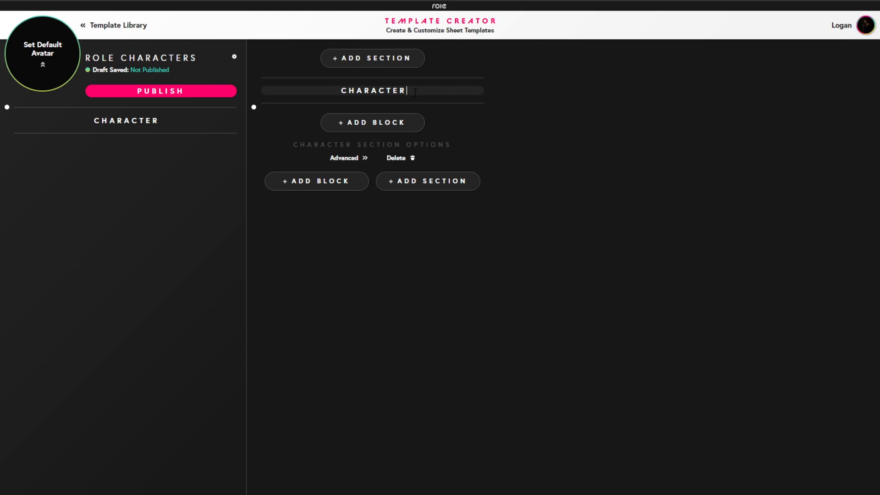
# Try BIO INFO and SKILLS as the section's title and restore it to CHARACTER
pyautogui.moveTo(415, 90); pyautogui.dragTo(289, 92)
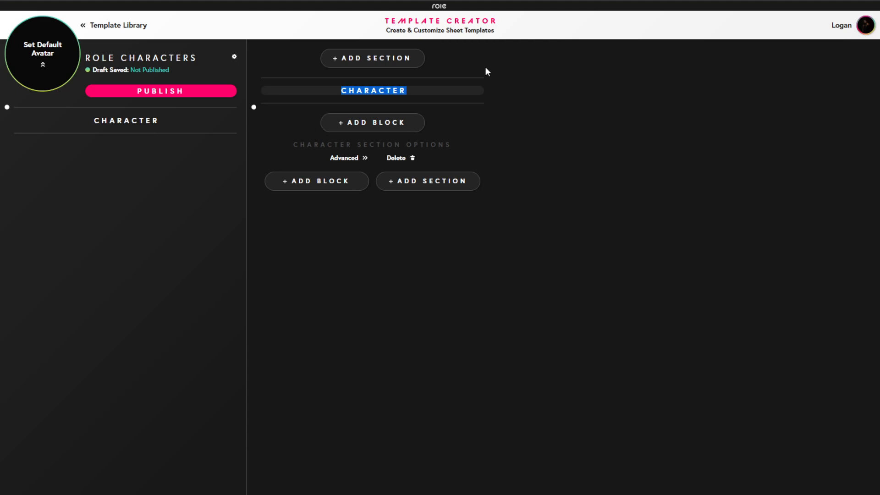
pyautogui.write('BIO INFO')
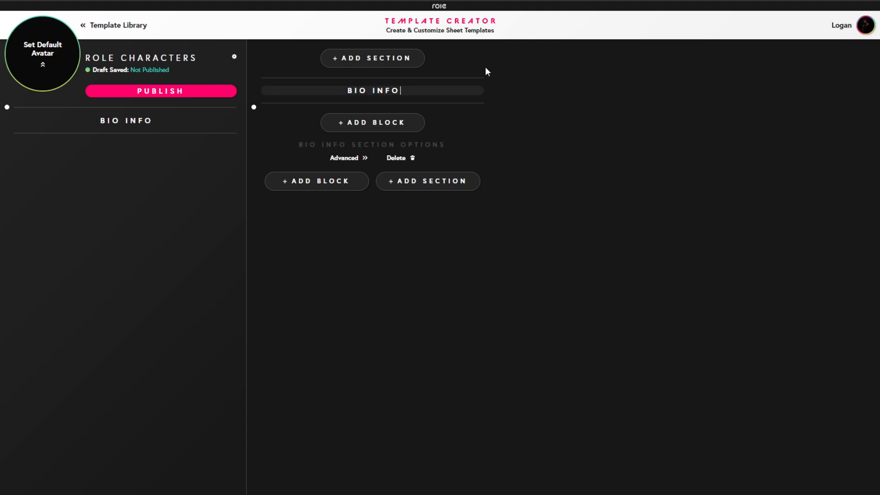
pyautogui.press('BackSpace')
pyautogui.press('BackSpace')
pyautogui.press('BackSpace')
pyautogui.press('BackSpace')
pyautogui.press('BackSpace')
pyautogui.press('BackSpace')
pyautogui.press('BackSpace')
pyautogui.press('BackSpace')
pyautogui.write('S')
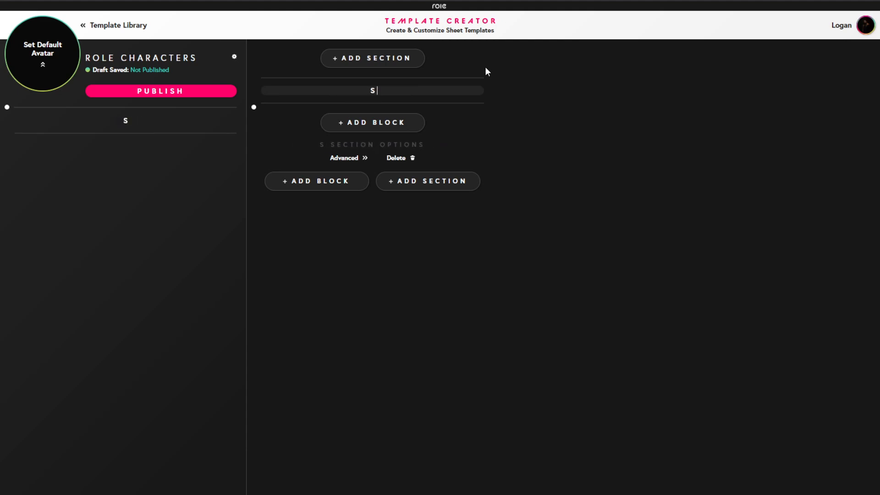
pyautogui.write('KILLS')
pyautogui.press('BackSpace')
pyautogui.press('BackSpace')
pyautogui.press('BackSpace')
pyautogui.press('BackSpace')
pyautogui.press('BackSpace')
pyautogui.press('BackSpace')
pyautogui.write('CHARACTER')
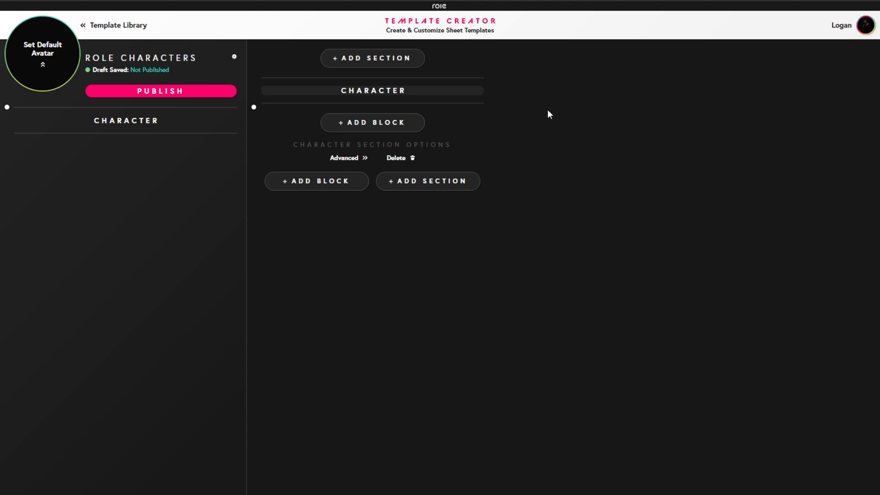
# Add a Note Block to the Character section
pyautogui.click(367, 122)
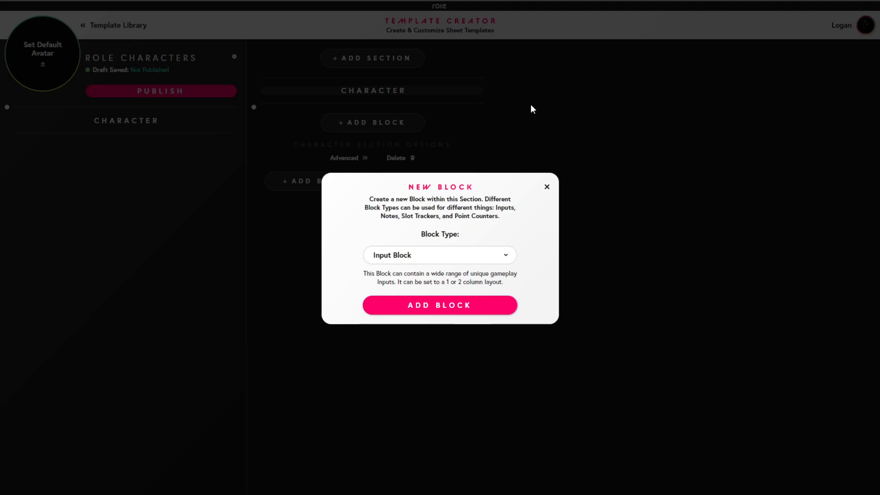
pyautogui.click(498, 261)
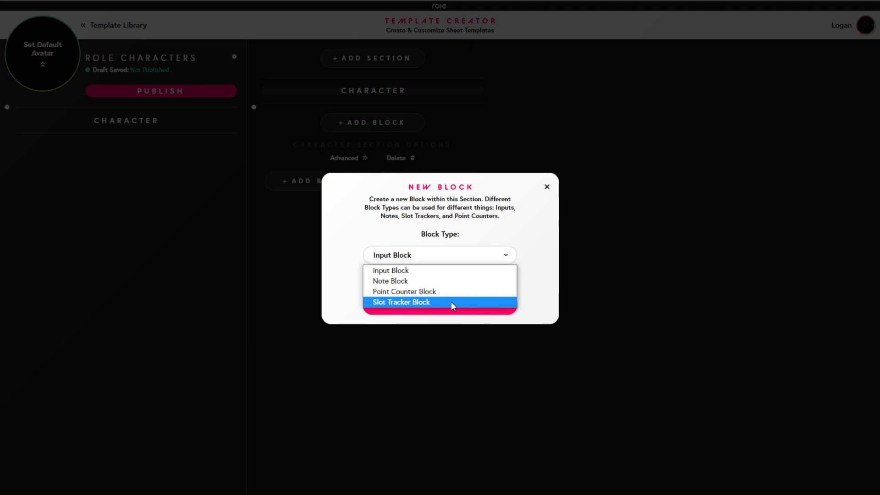
pyautogui.click(395, 282)
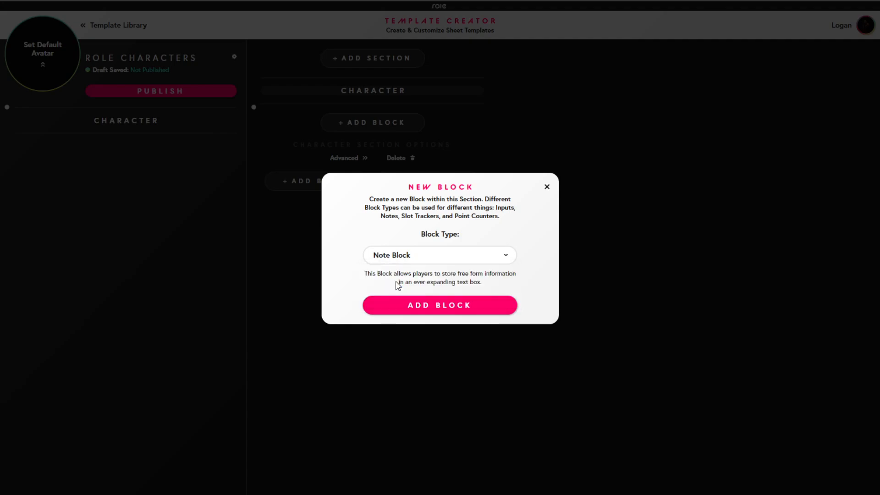
pyautogui.click(496, 308)
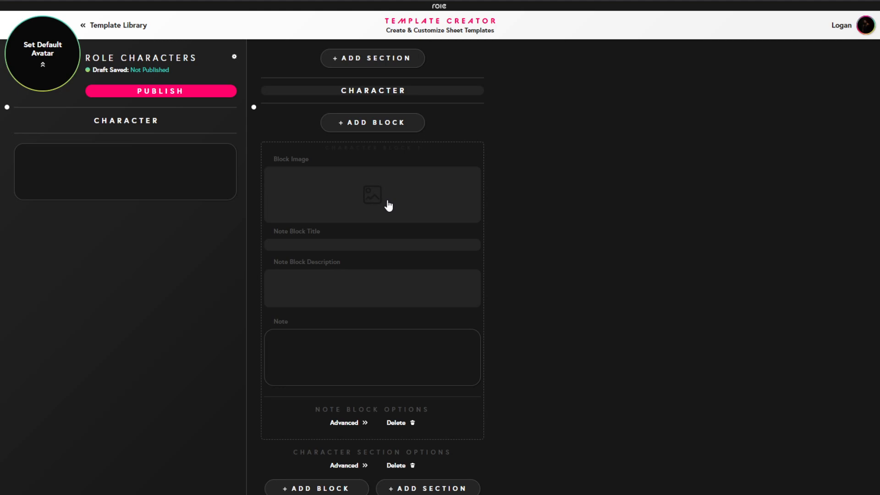
# Title the note block BACKSTORY and describe it as "This is the history of your character."
pyautogui.write('BACKSTORY')
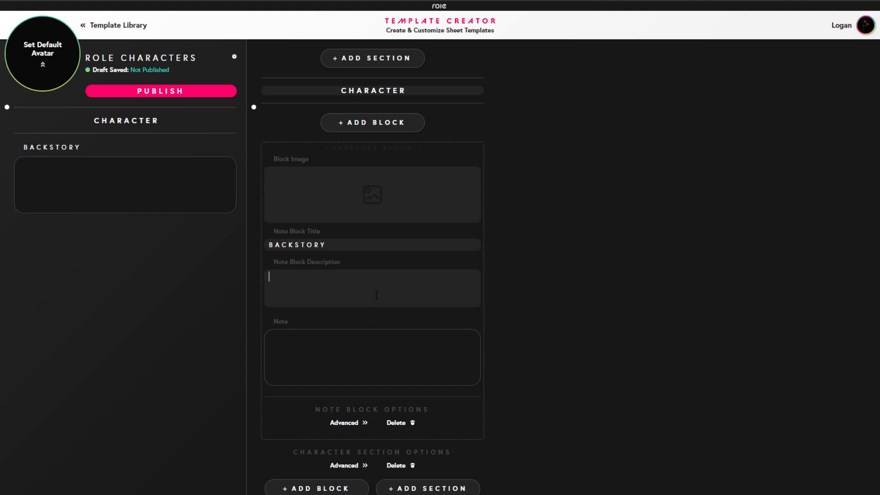
pyautogui.write('This ')
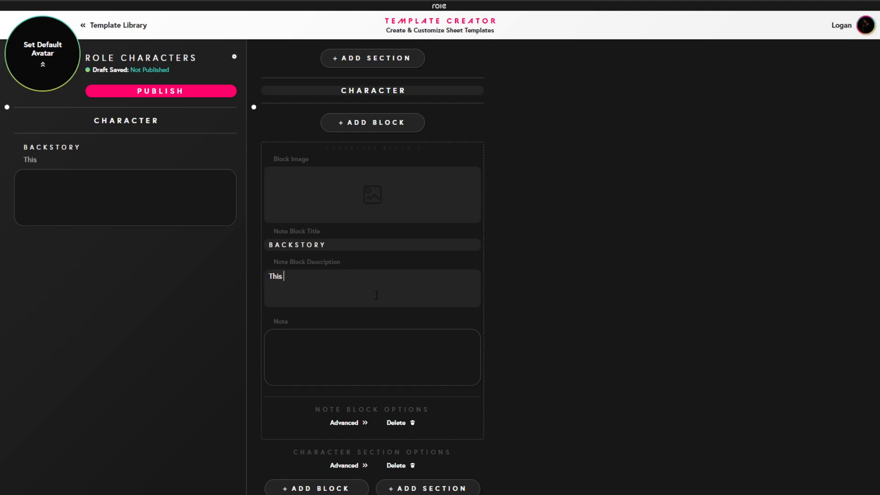
pyautogui.write('is the history of your character.')
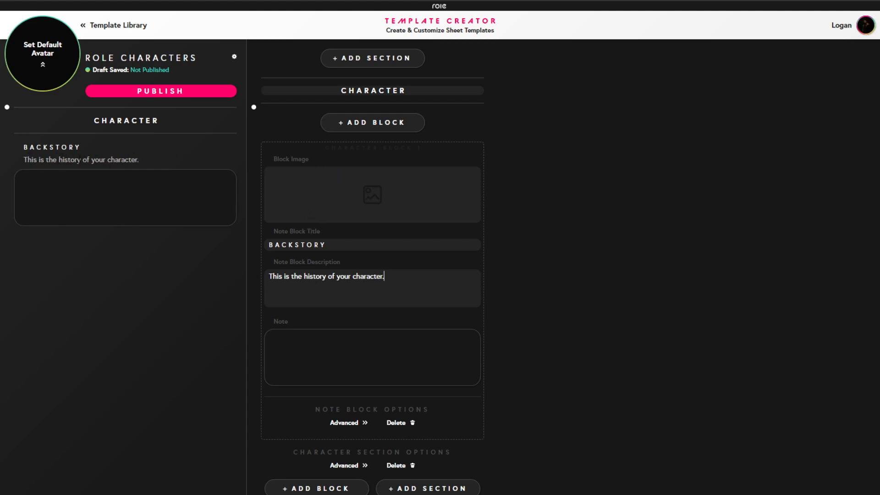
# Give the note block the Role logo wallpaper from the Wallpapers folder in Pictures and re-enter its title as BACKSTORY
pyautogui.moveTo(350, 246); pyautogui.dragTo(239, 237)
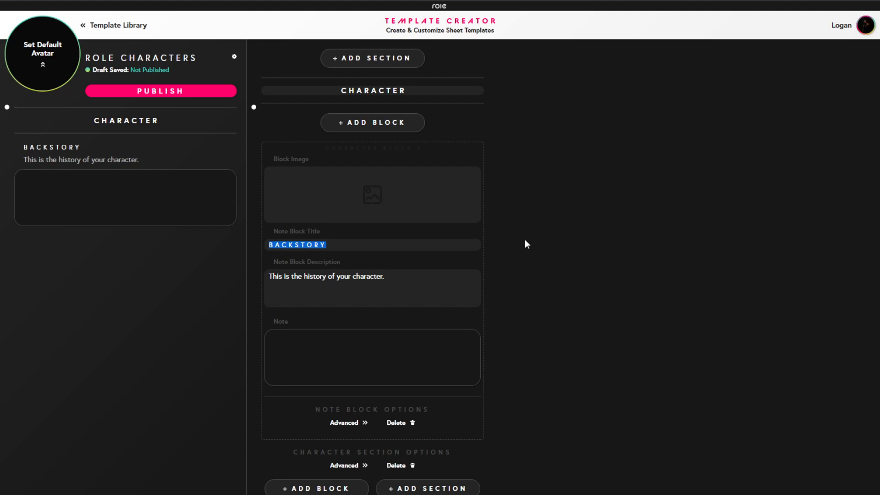
pyautogui.press('BackSpace')
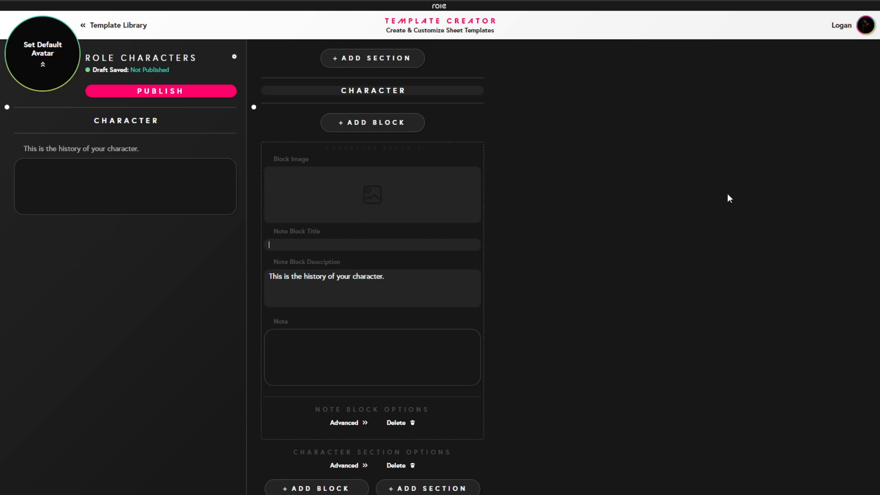
pyautogui.click(405, 201)
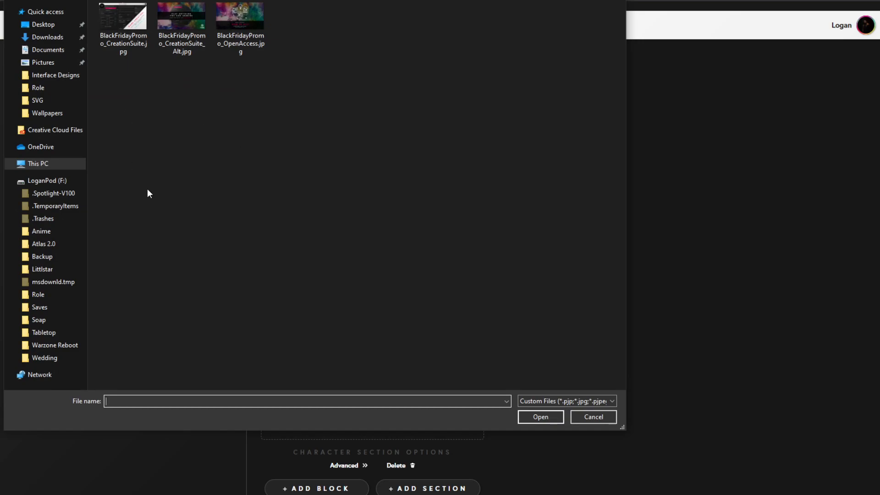
pyautogui.click(43, 63)
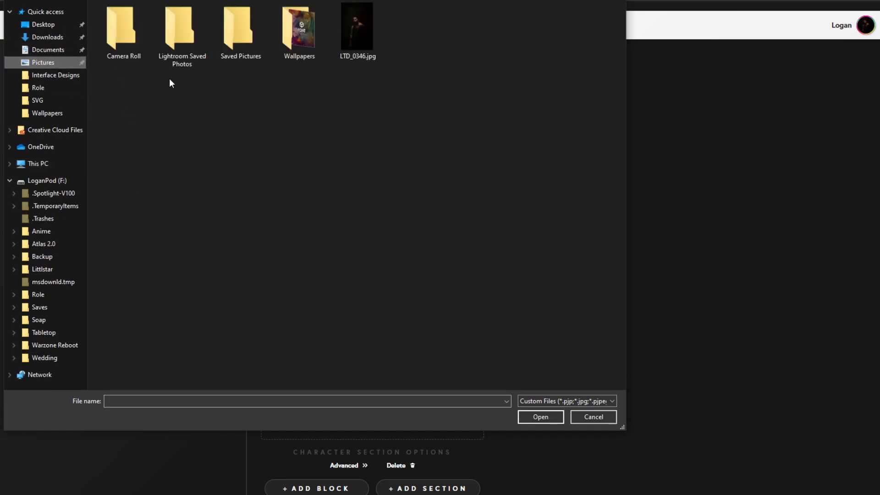
pyautogui.doubleClick(298, 32)
pyautogui.doubleClick(136, 45)
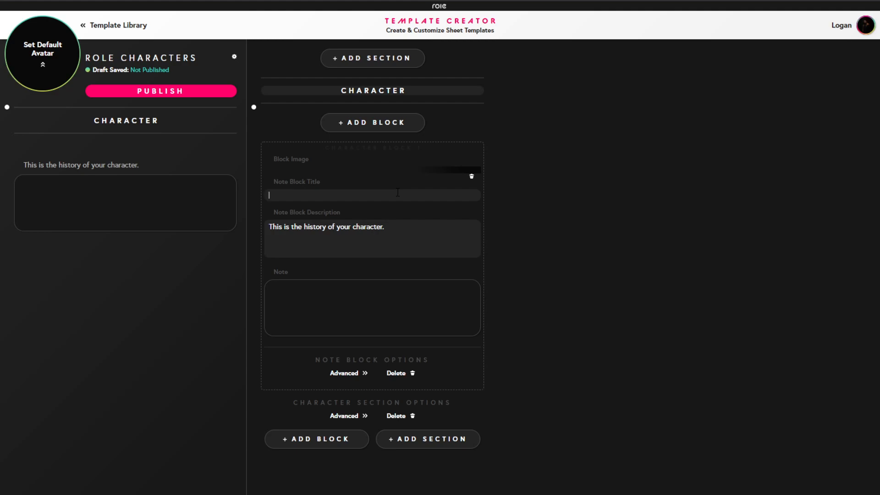
pyautogui.write('BACKSTORY')
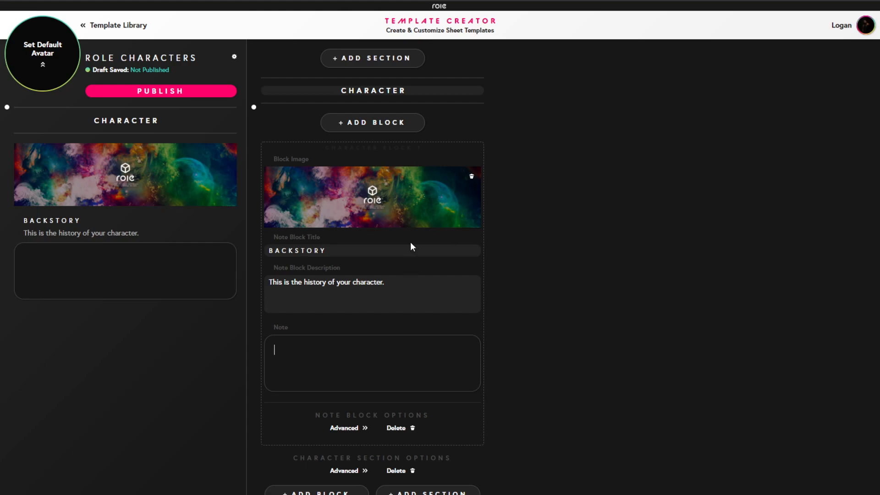
# Clear the note block's title and description, leaving only its image and note field
pyautogui.doubleClick(398, 252)
pyautogui.press('BackSpace')
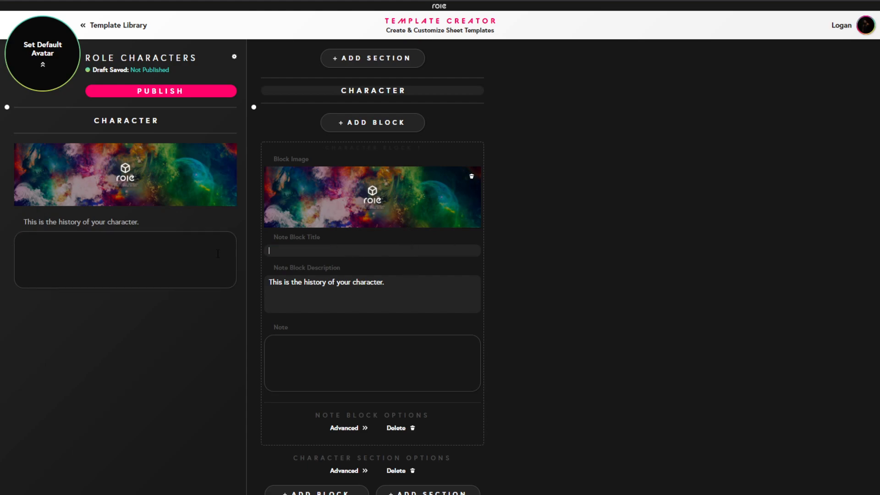
pyautogui.tripleClick(357, 285)
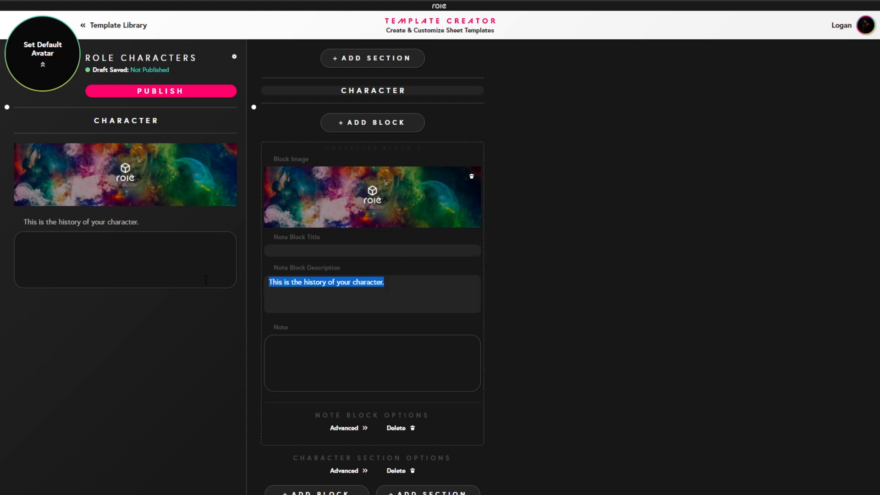
pyautogui.press('BackSpace')
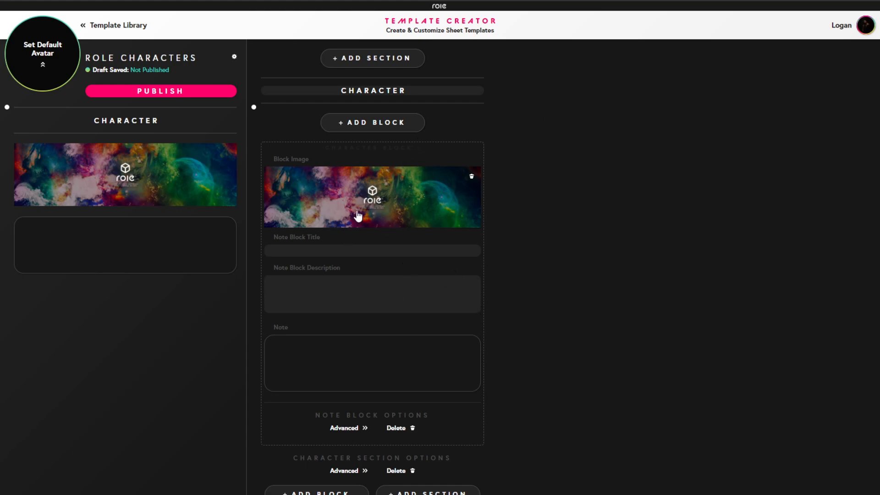
# Add a Point Counter Block above the note block in the Character section
pyautogui.scroll(-1, 376, 209)
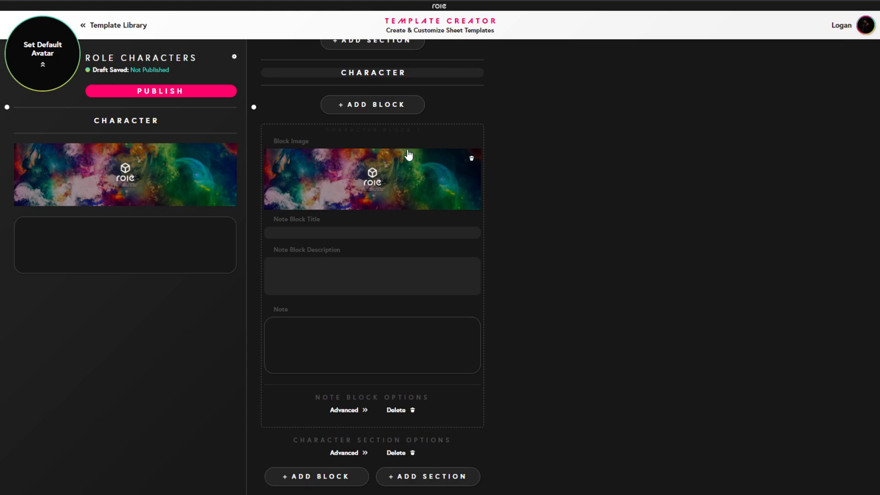
pyautogui.click(376, 105)
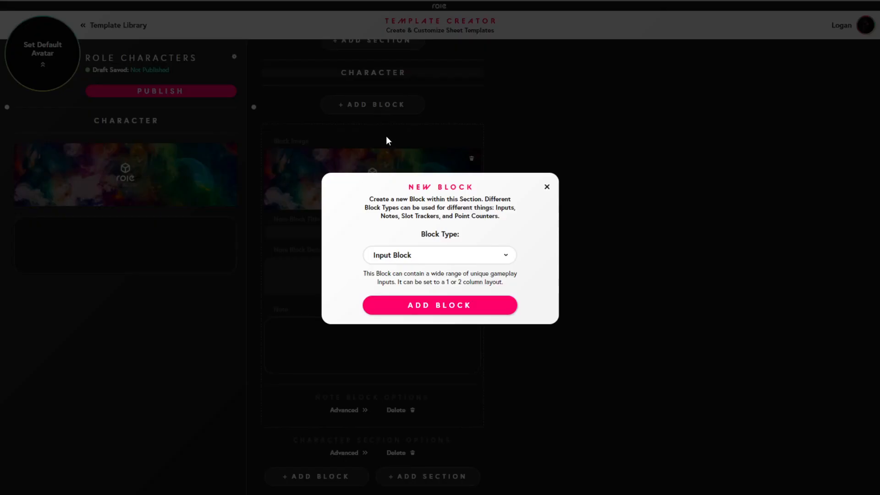
pyautogui.click(506, 256)
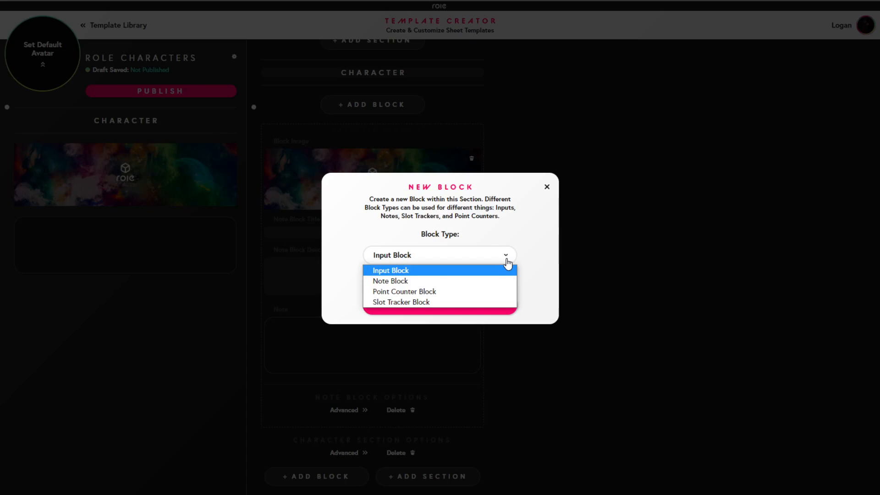
pyautogui.click(443, 292)
pyautogui.click(444, 315)
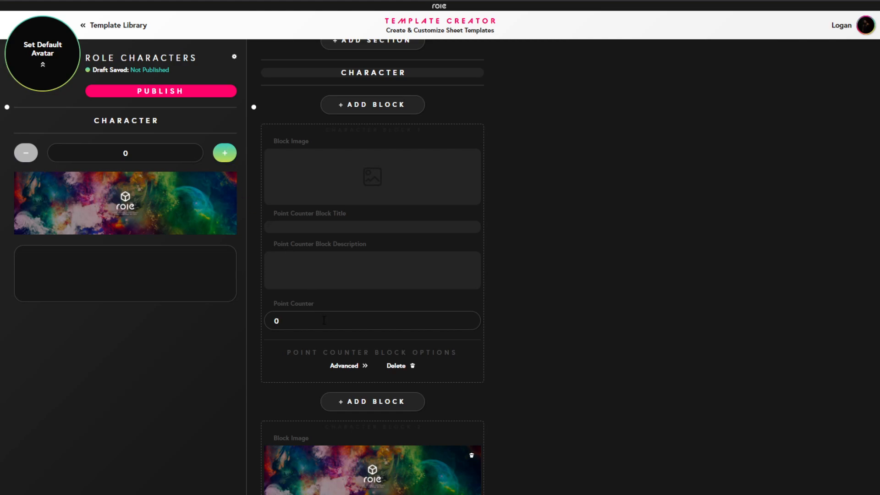
# Set the point counter to 55 and enable the max pointer counter in the block's advanced options
pyautogui.doubleClick(307, 324)
pyautogui.write('55')
pyautogui.click(345, 367)
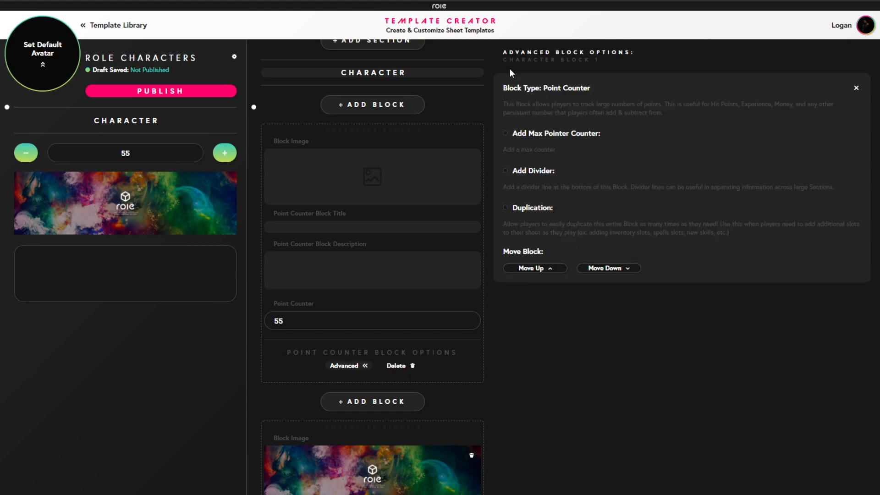
pyautogui.click(506, 135)
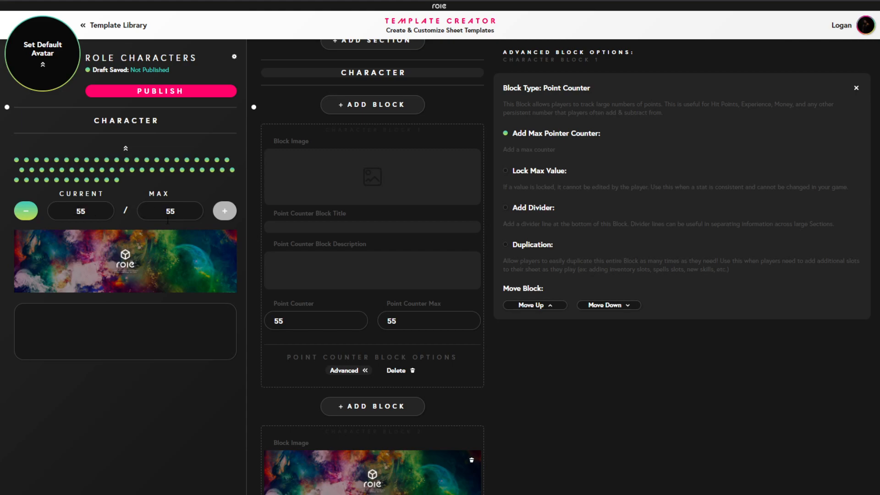
# Set the point counter block's current value to 15 and its maximum to 30
pyautogui.moveTo(399, 322); pyautogui.dragTo(367, 328)
pyautogui.moveTo(286, 321); pyautogui.dragTo(232, 320)
pyautogui.press('BackSpace')
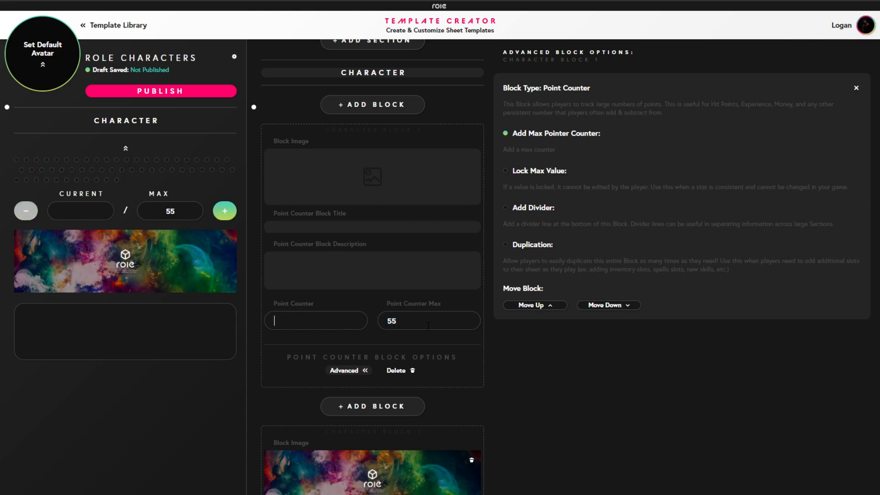
pyautogui.moveTo(425, 321); pyautogui.dragTo(363, 321)
pyautogui.write('30')
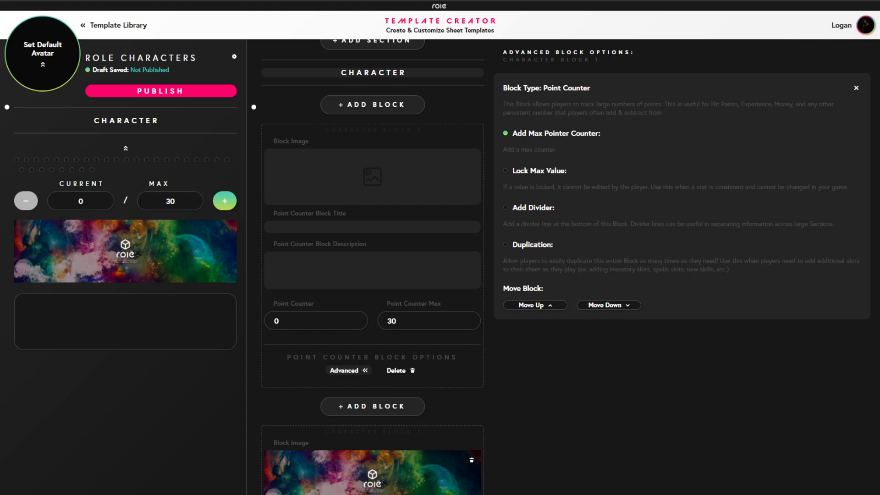
pyautogui.moveTo(280, 321); pyautogui.dragTo(238, 319)
pyautogui.write('15')
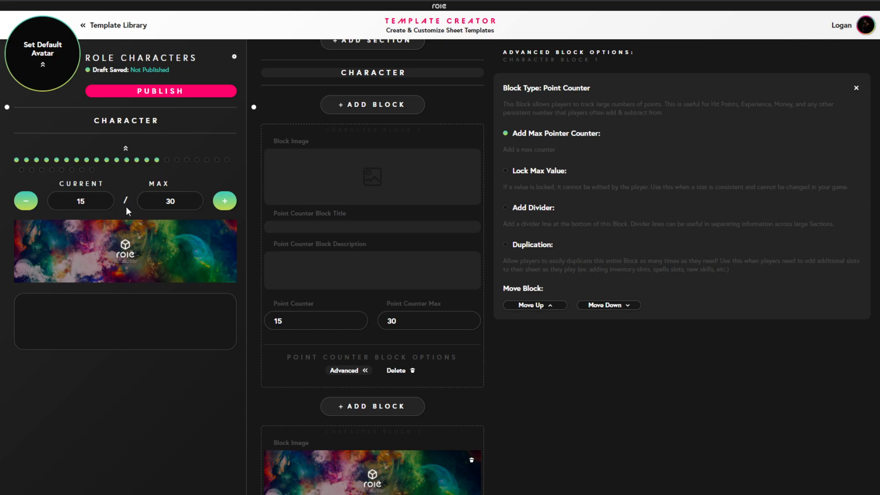
# Collapse the point counter's dots in the sheet preview and close the block's advanced options
pyautogui.click(125, 150)
pyautogui.click(126, 150)
pyautogui.click(126, 151)
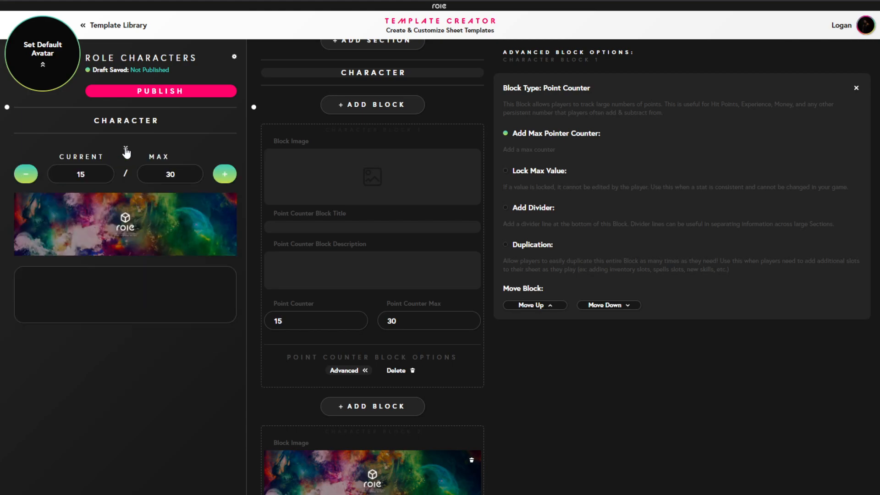
pyautogui.click(857, 89)
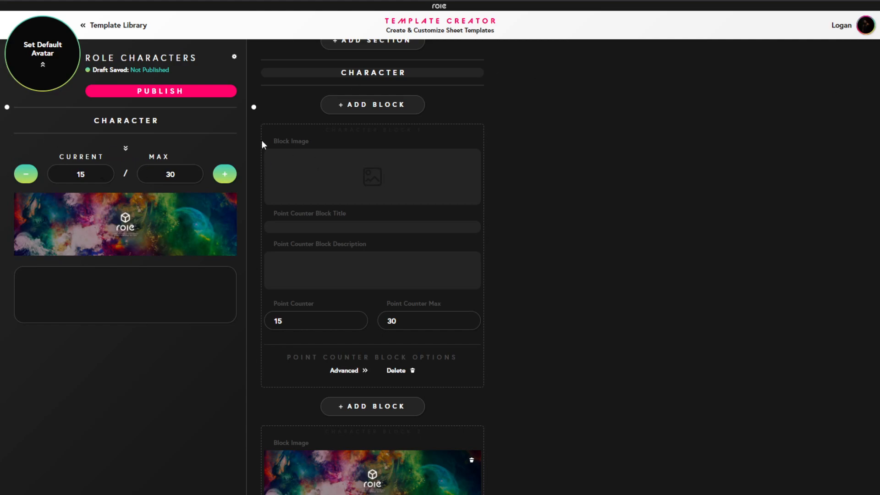
# Add a Slot Tracker Block above the point counter in the Character section and set its number of slots to 5
pyautogui.click(387, 106)
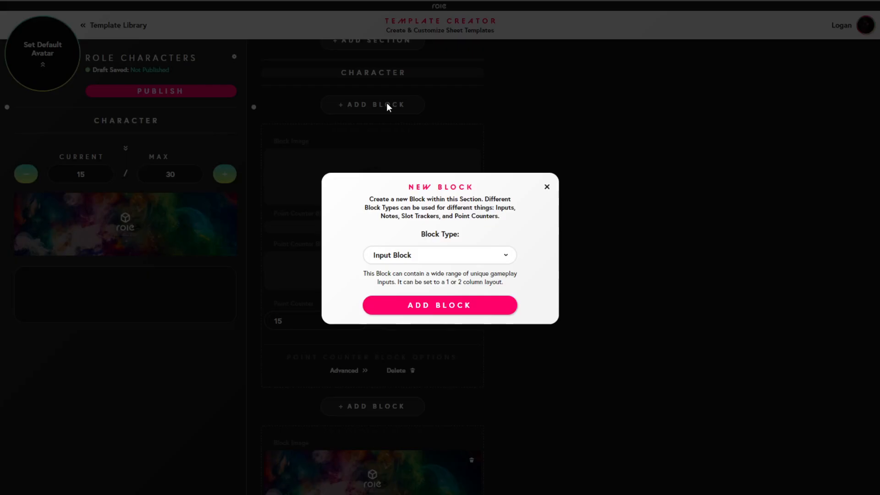
pyautogui.click(458, 257)
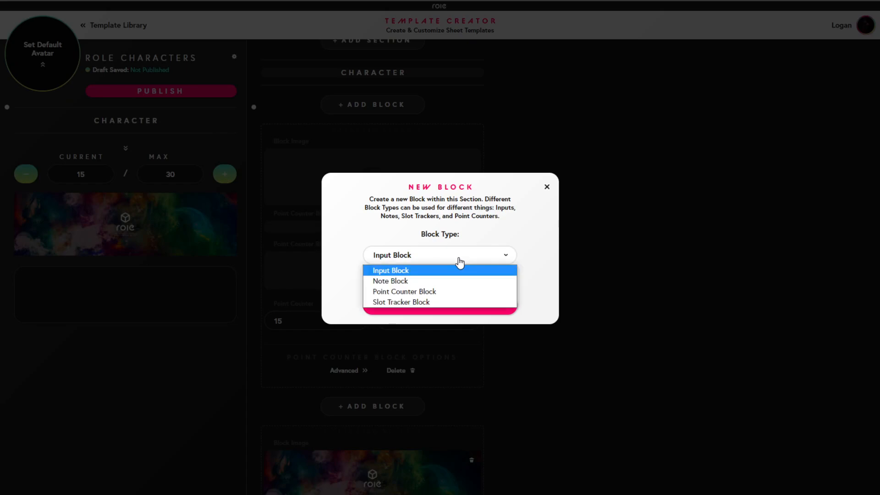
pyautogui.click(389, 303)
pyautogui.click(408, 315)
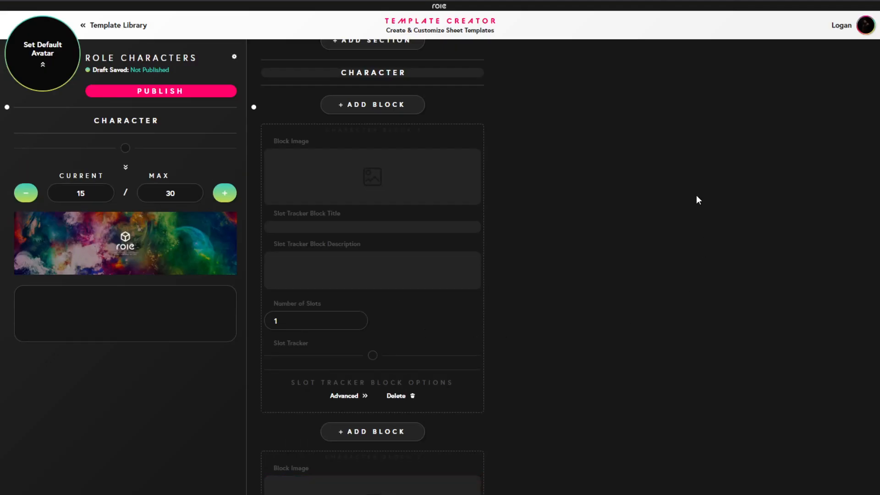
pyautogui.click(125, 151)
pyautogui.click(125, 151)
pyautogui.write('5')
# Test the slot tracker in the sheet preview by filling and clearing its five slots
pyautogui.click(96, 149)
pyautogui.click(111, 149)
pyautogui.click(125, 148)
pyautogui.click(140, 148)
pyautogui.click(155, 148)
pyautogui.click(140, 148)
pyautogui.click(110, 149)
pyautogui.click(155, 148)
pyautogui.click(125, 148)
pyautogui.click(96, 148)
pyautogui.moveTo(288, 322); pyautogui.dragTo(267, 321)
pyautogui.click(300, 319)
pyautogui.click(95, 148)
pyautogui.click(110, 148)
pyautogui.click(125, 149)
pyautogui.click(141, 148)
pyautogui.click(156, 148)
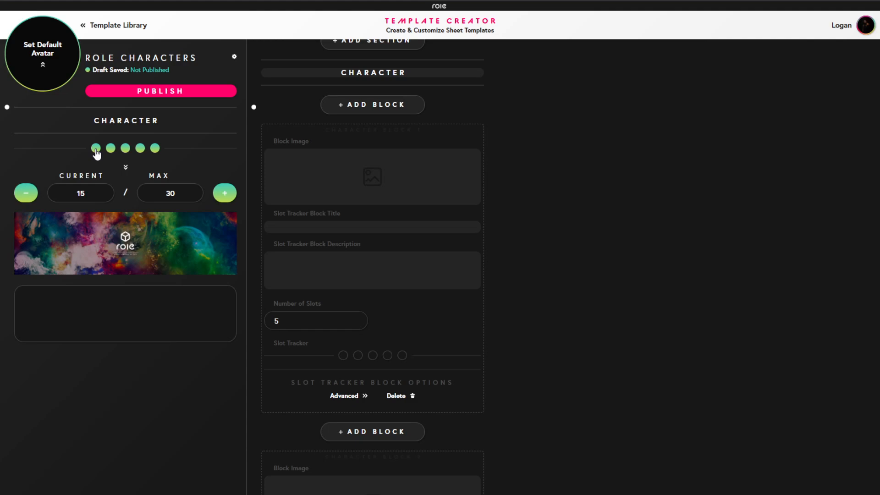
pyautogui.click(155, 150)
pyautogui.click(140, 148)
pyautogui.click(125, 149)
pyautogui.click(111, 148)
pyautogui.click(95, 148)
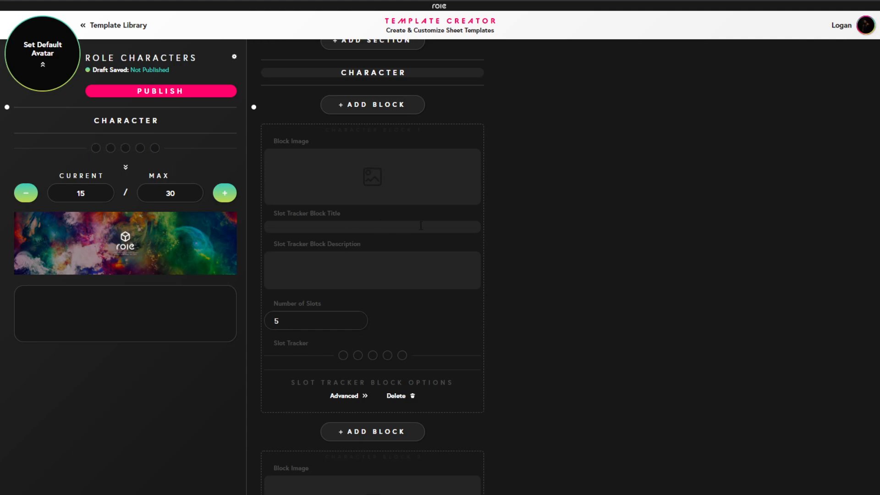
# Add an Input Block above the slot tracker and insert a Field Input into it
pyautogui.click(373, 109)
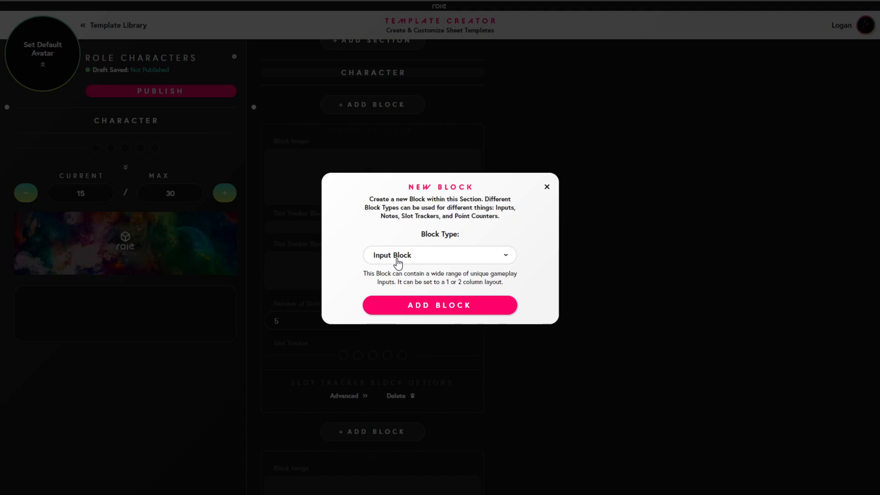
pyautogui.click(432, 307)
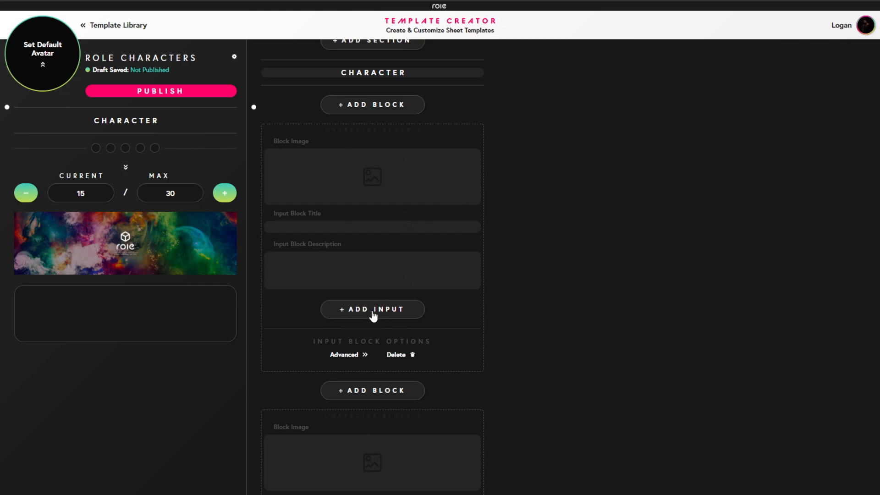
pyautogui.click(399, 315)
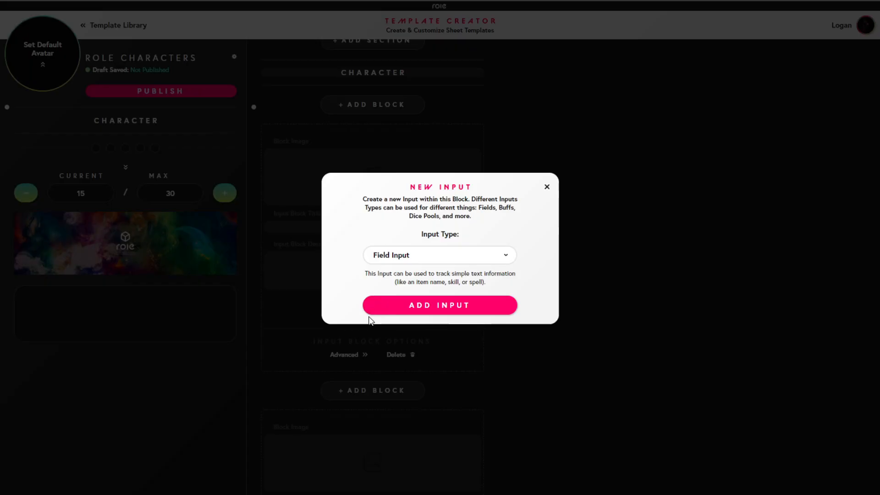
pyautogui.click(508, 260)
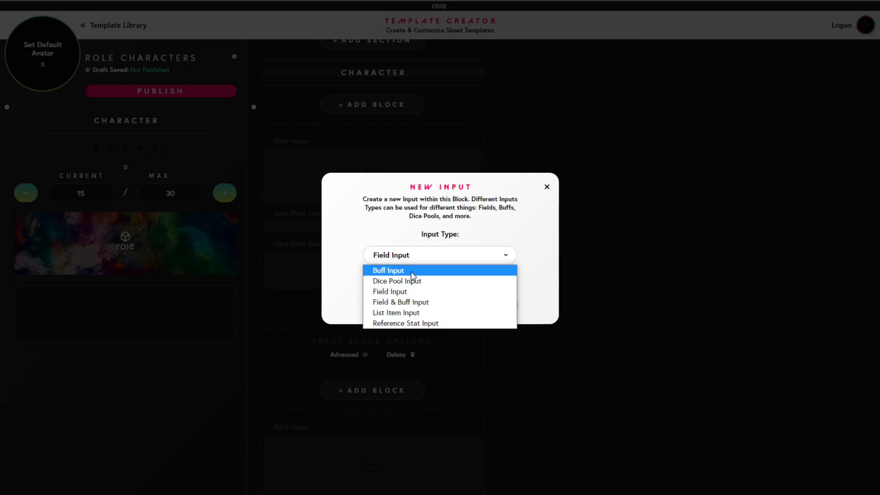
pyautogui.click(410, 294)
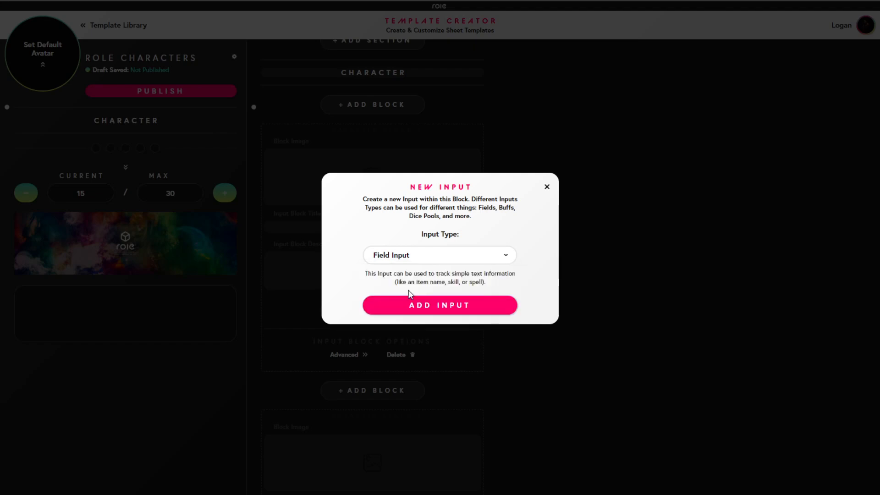
pyautogui.click(449, 305)
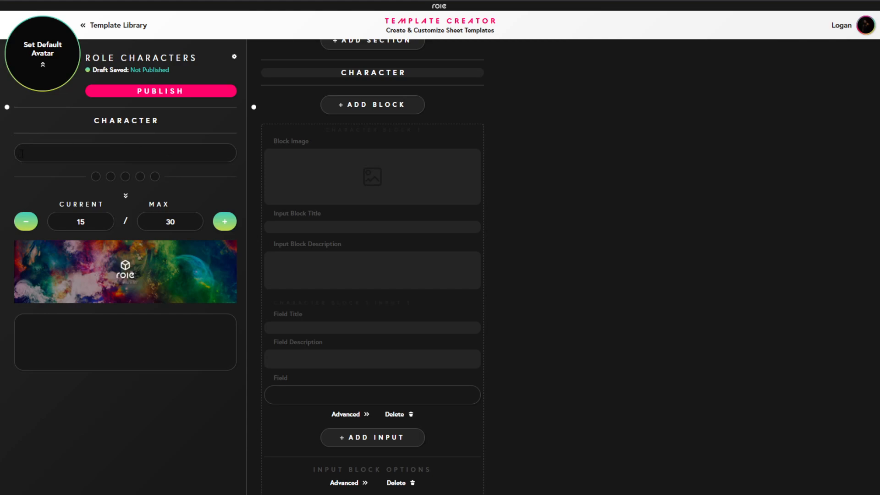
# Try out the new field input with the value 35 and the title STRENGTH
pyautogui.click(200, 157)
pyautogui.write('Strength!')
pyautogui.press('BackSpace')
pyautogui.press('BackSpace')
pyautogui.press('BackSpace')
pyautogui.press('BackSpace')
pyautogui.press('BackSpace')
pyautogui.press('BackSpace')
pyautogui.press('BackSpace')
pyautogui.press('BackSpace')
pyautogui.press('BackSpace')
pyautogui.write('35')
pyautogui.click(294, 327)
pyautogui.write('STRENGTH')
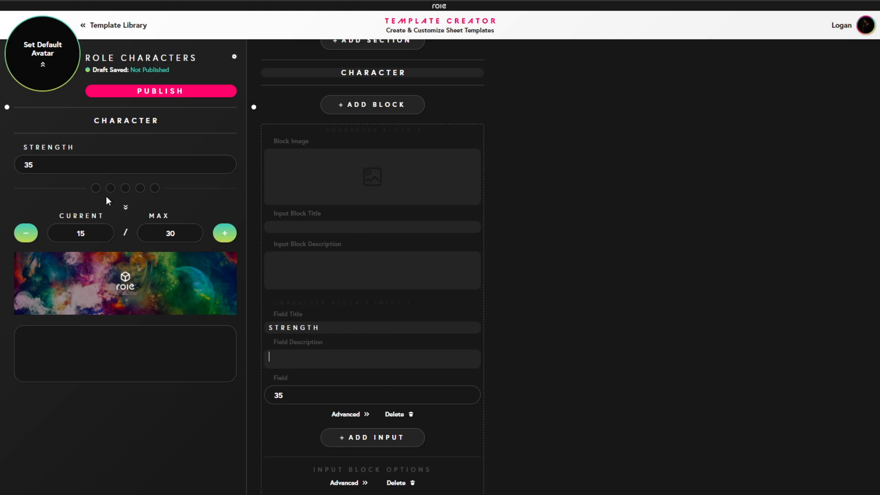
# Clear the field input's title and value
pyautogui.doubleClick(362, 331)
pyautogui.press('BackSpace')
pyautogui.moveTo(332, 394); pyautogui.dragTo(246, 399)
pyautogui.press('BackSpace')
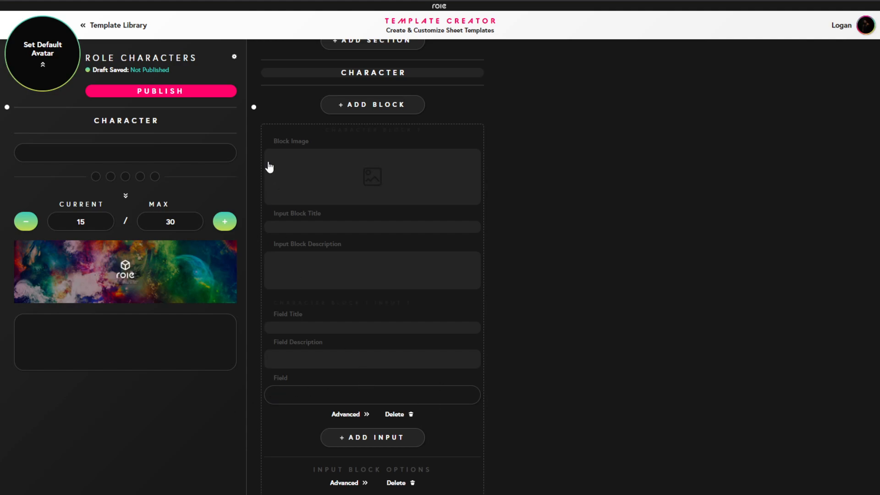
# Add a Field & Buff Input below the field input in the same input block
pyautogui.click(370, 437)
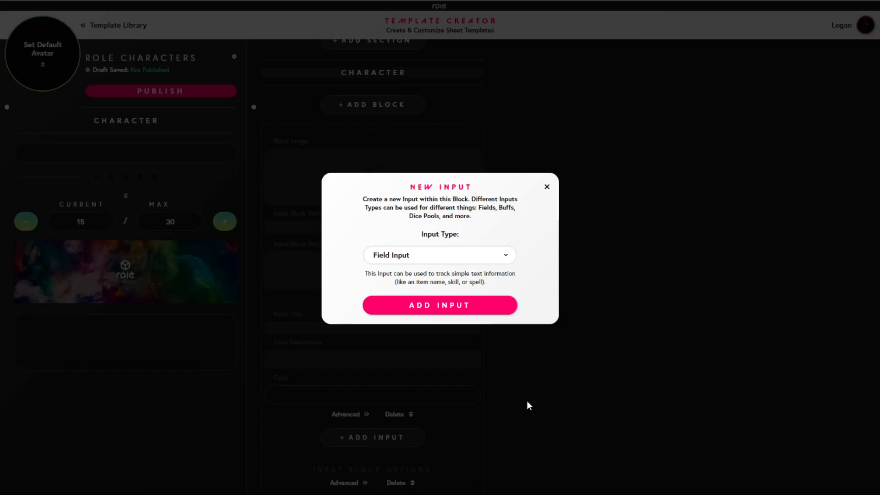
pyautogui.click(420, 259)
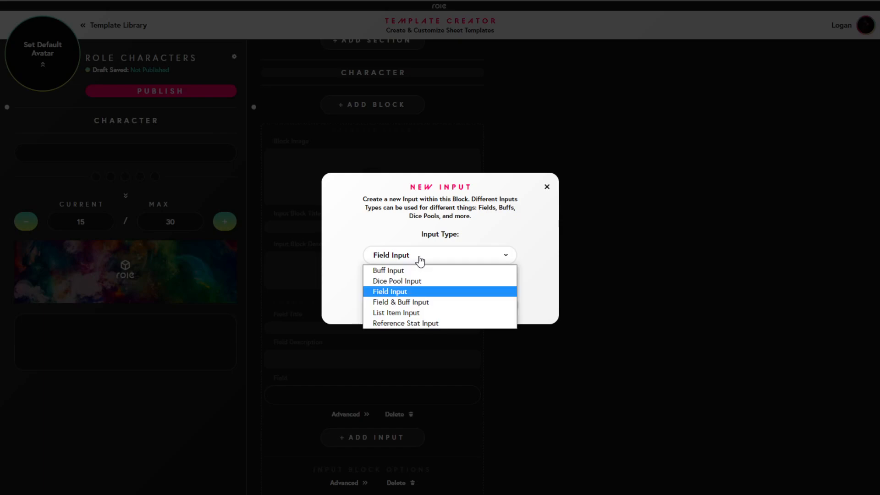
pyautogui.click(416, 303)
pyautogui.click(412, 314)
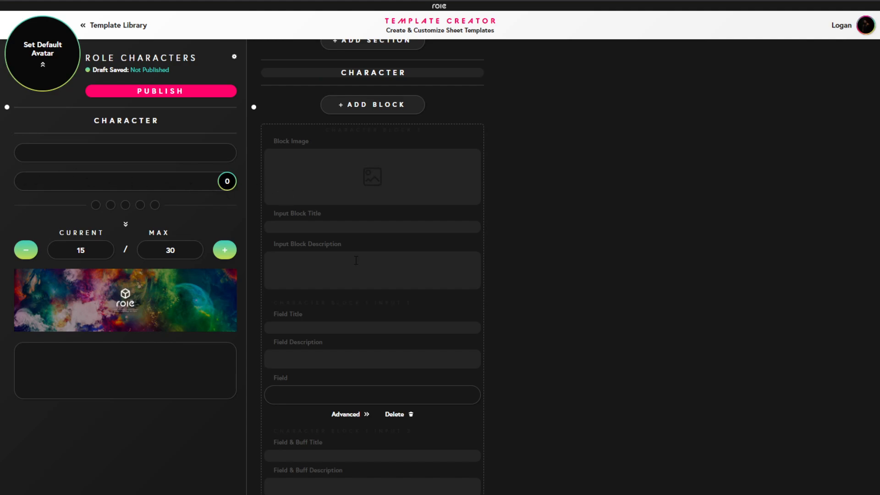
# Try out text entry in the Field & Buff input with sample characters and erase them
pyautogui.scroll(-3, 386, 327)
pyautogui.write('asdfmnasdfmn\\\\\\\\\\')
pyautogui.press('BackSpace')
pyautogui.press('BackSpace')
pyautogui.press('BackSpace')
pyautogui.press('BackSpace')
pyautogui.press('BackSpace')
pyautogui.press('BackSpace')
pyautogui.press('BackSpace')
pyautogui.press('BackSpace')
pyautogui.press('BackSpace')
pyautogui.press('BackSpace')
pyautogui.press('BackSpace')
pyautogui.press('BackSpace')
pyautogui.press('BackSpace')
pyautogui.press('BackSpace')
pyautogui.press('BackSpace')
pyautogui.press('BackSpace')
pyautogui.press('BackSpace')
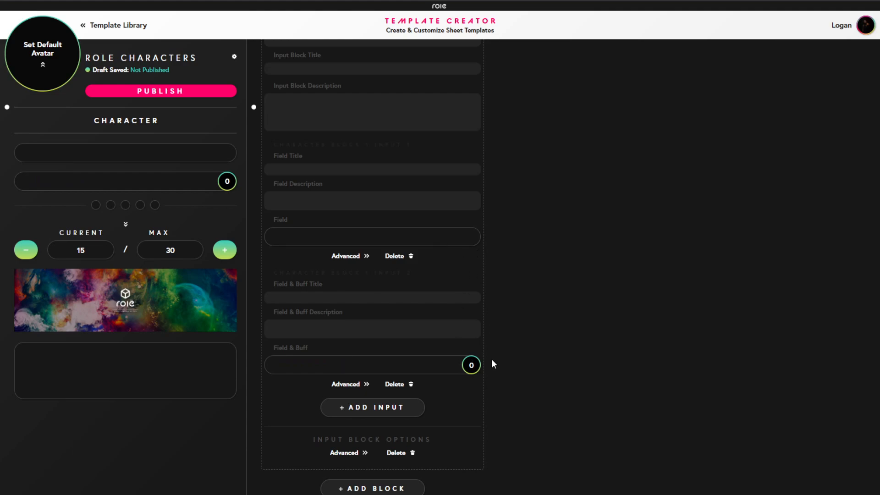
# Set the Field & Buff input's buff to 5, its field value to 45 and its title to STRENGTH
pyautogui.write('5')
pyautogui.click(283, 363)
pyautogui.write('45S')
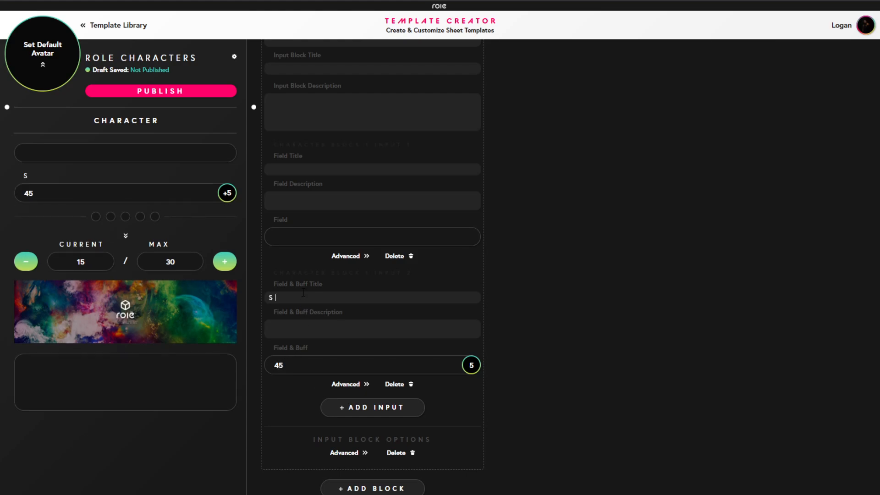
pyautogui.write('TRENGTH')
pyautogui.scroll(2, 409, 287)
pyautogui.scroll(-1, 384, 133)
pyautogui.scroll(-2, 384, 133)
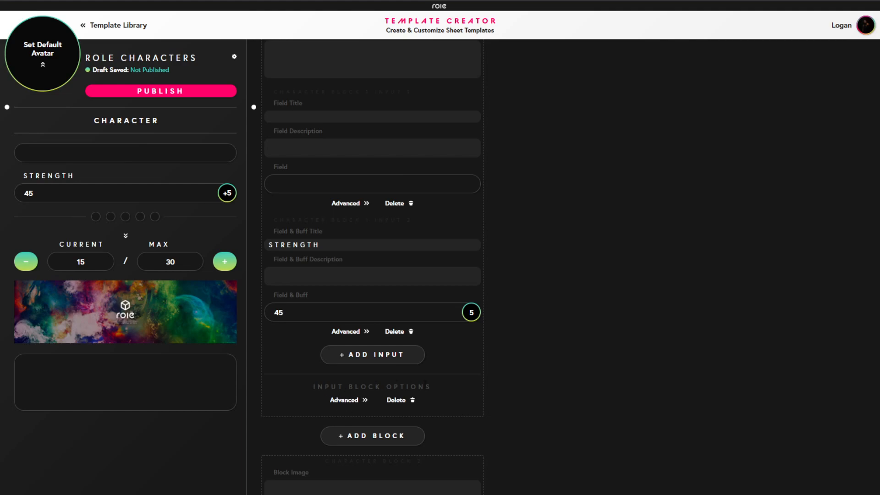
# Switch the input block to a 2-column layout in its advanced options and close them
pyautogui.click(345, 401)
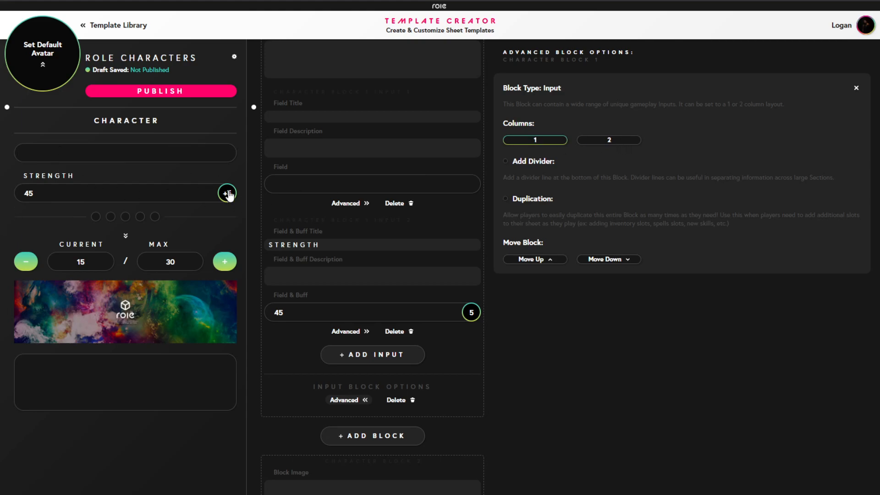
pyautogui.click(624, 146)
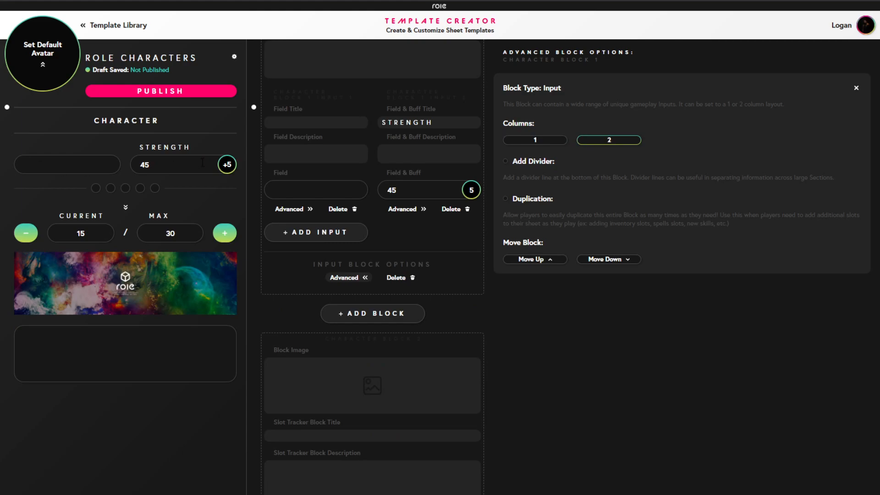
pyautogui.click(857, 88)
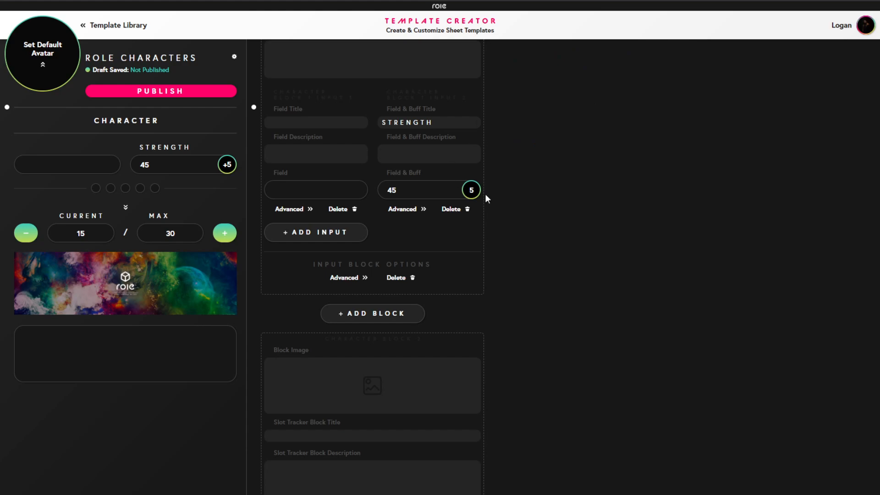
# Add a Buff Input to the two-column input block
pyautogui.click(342, 244)
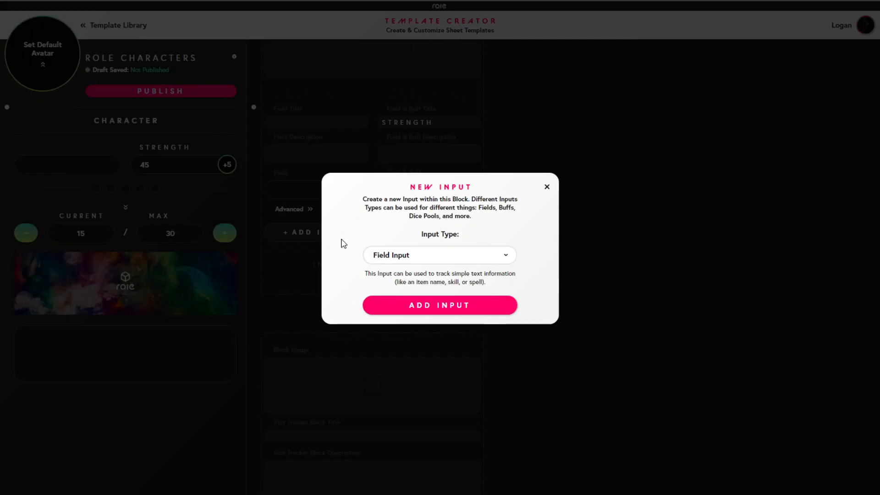
pyautogui.click(456, 258)
pyautogui.click(375, 272)
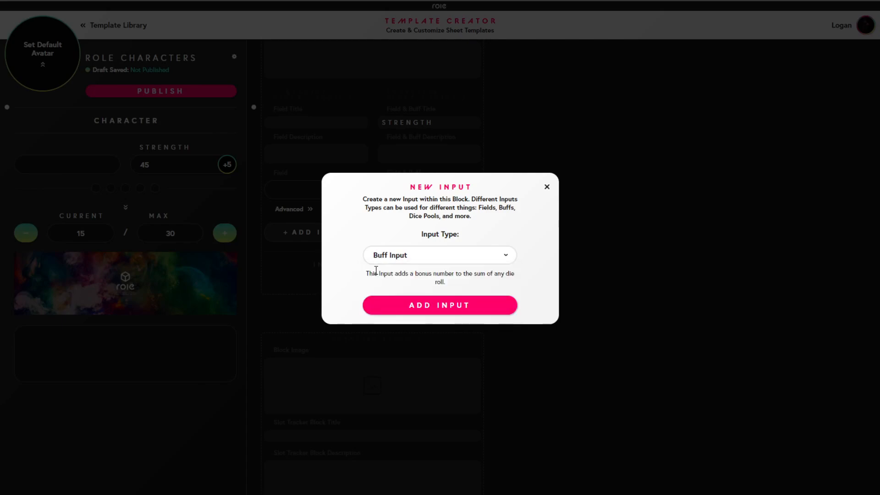
pyautogui.click(422, 311)
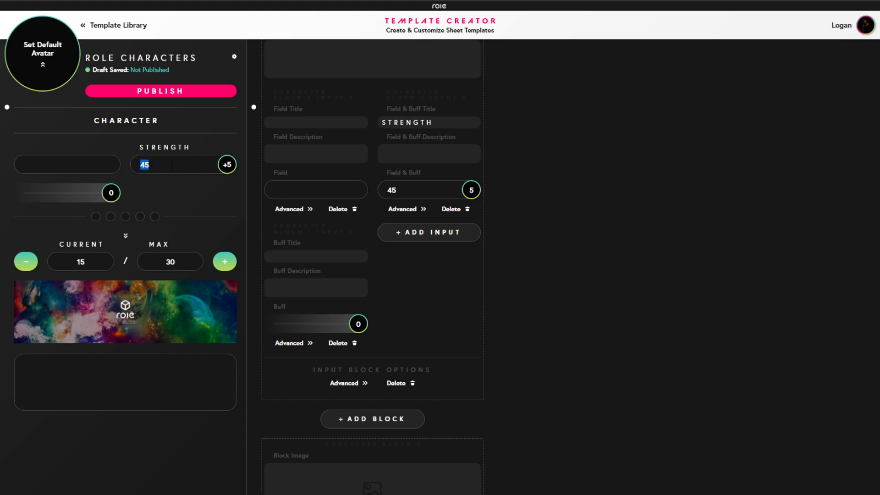
# Set the new buff input's value to 3 and its title to WISDOM SAVE
pyautogui.click(359, 325)
pyautogui.press('BackSpace')
pyautogui.write('3')
pyautogui.click(336, 257)
pyautogui.write('WISDOM SAVE')
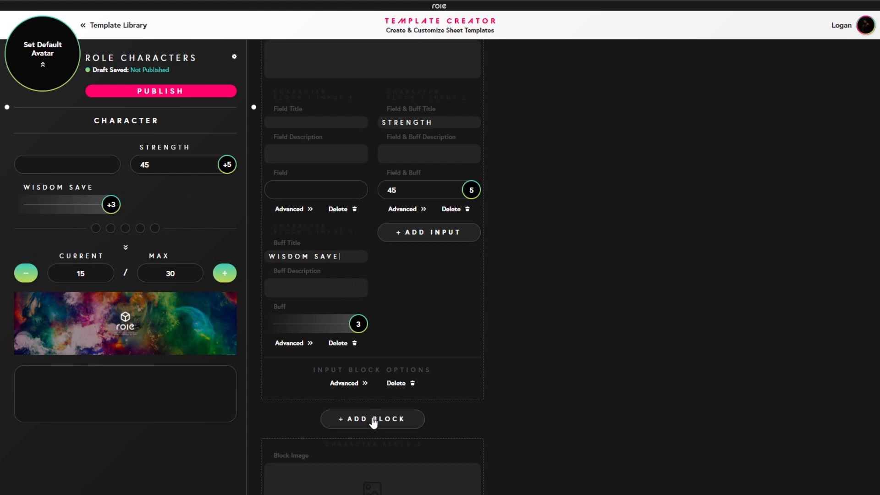
# Add a Reference Stat Input beside the WISDOM SAVE buff
pyautogui.click(424, 236)
pyautogui.click(447, 255)
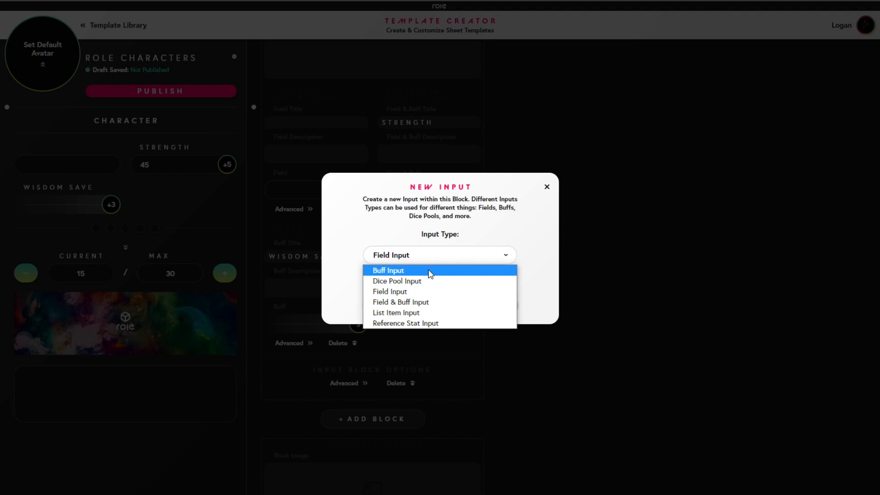
pyautogui.click(393, 322)
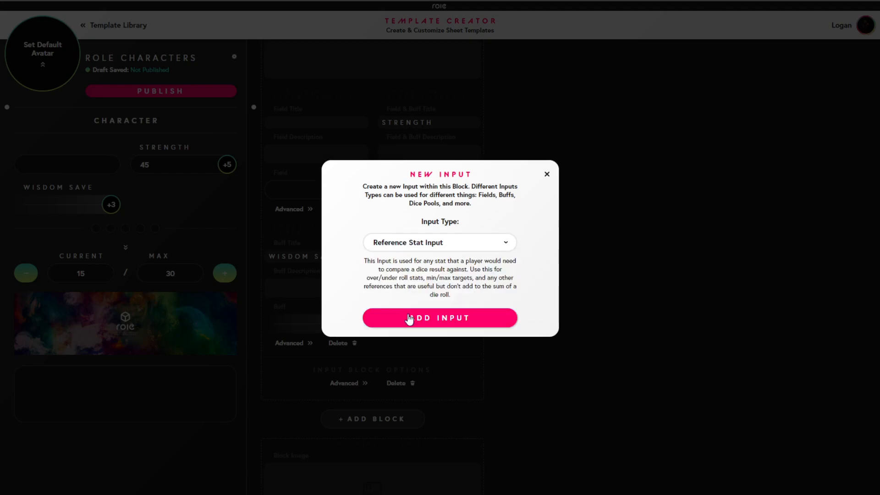
pyautogui.click(409, 319)
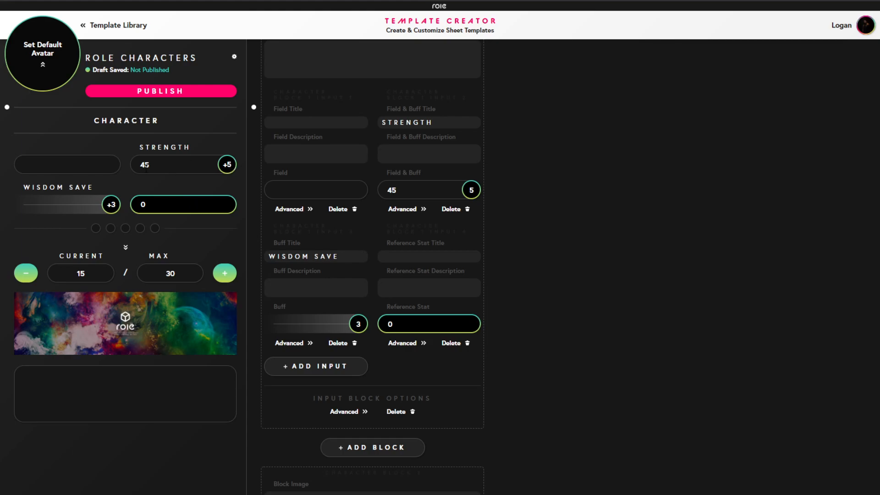
# Set the reference stat input's value to 45
pyautogui.doubleClick(136, 168)
pyautogui.click(83, 168)
pyautogui.click(431, 325)
pyautogui.press('BackSpace')
pyautogui.write('35')
pyautogui.hotkey('ctrl', 'a')
pyautogui.press('BackSpace')
pyautogui.write('0')
pyautogui.hotkey('ctrl', 'a')
pyautogui.write('45')
# Add a Dice Pool Input to the two-column input block
pyautogui.click(315, 372)
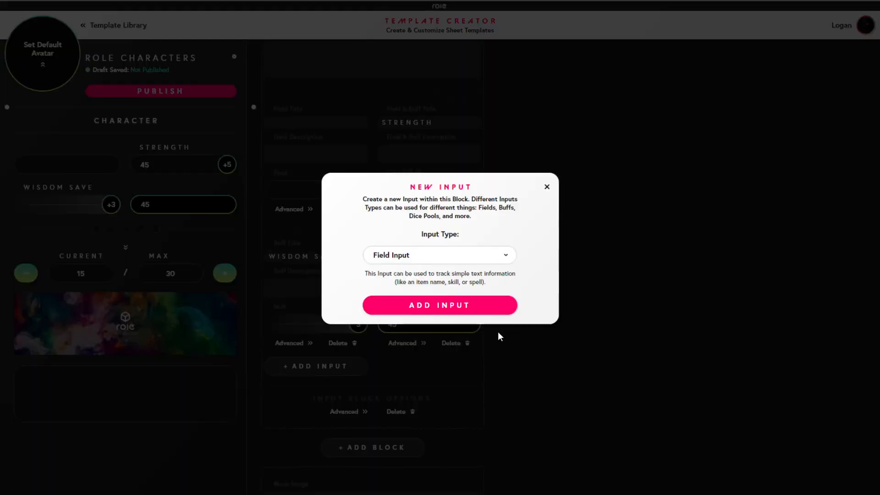
pyautogui.click(493, 257)
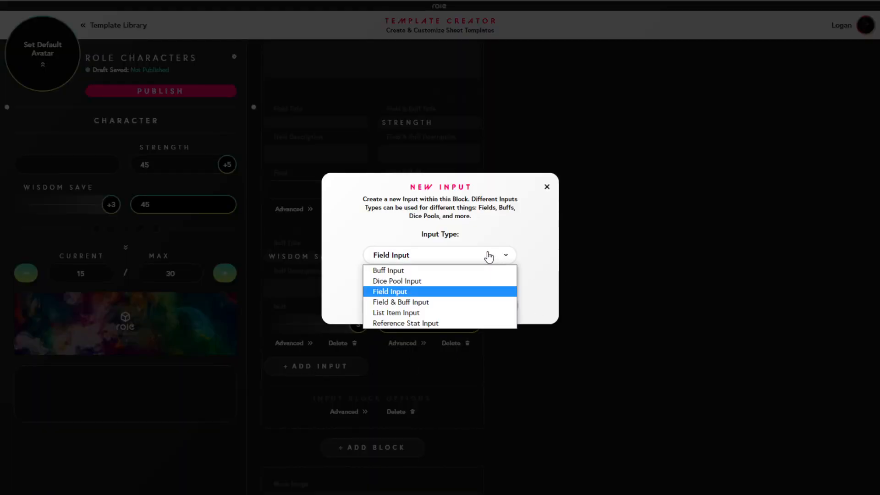
pyautogui.click(408, 285)
pyautogui.click(425, 304)
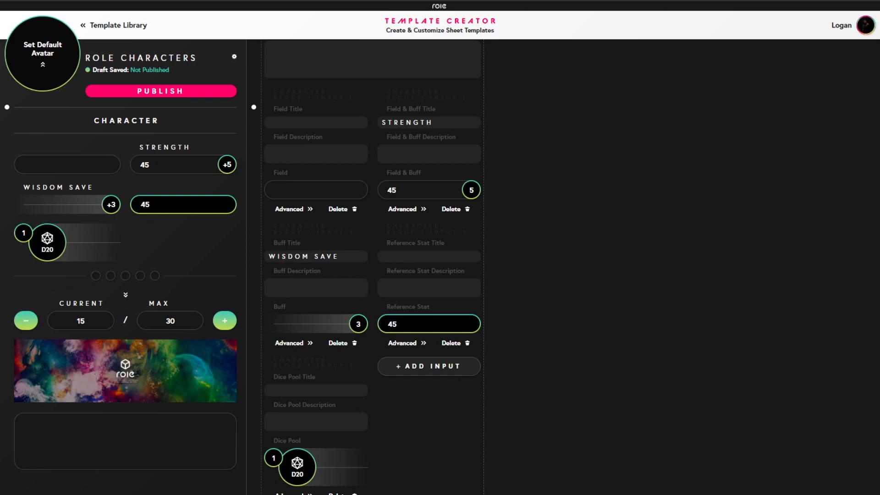
# Set the new dice pool's die type to D10 and its dice count to 4
pyautogui.scroll(-5, 425, 414)
pyautogui.scroll(5, 326, 375)
pyautogui.scroll(-5, 326, 376)
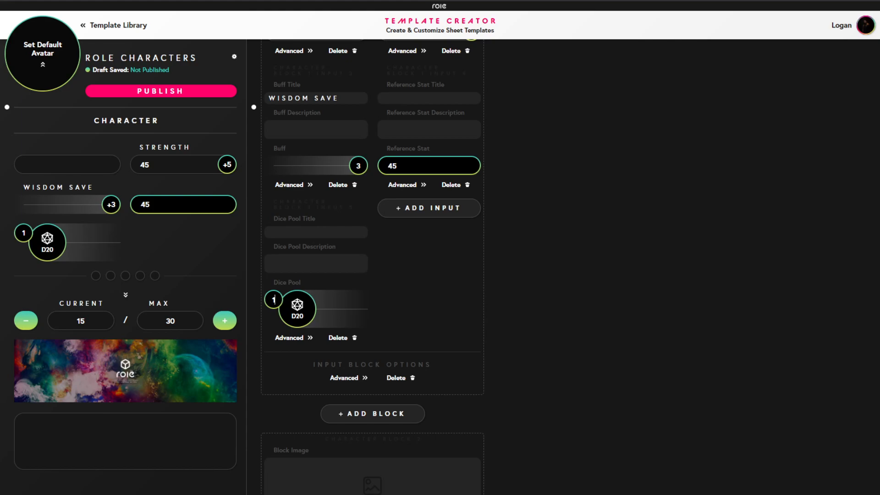
pyautogui.click(300, 316)
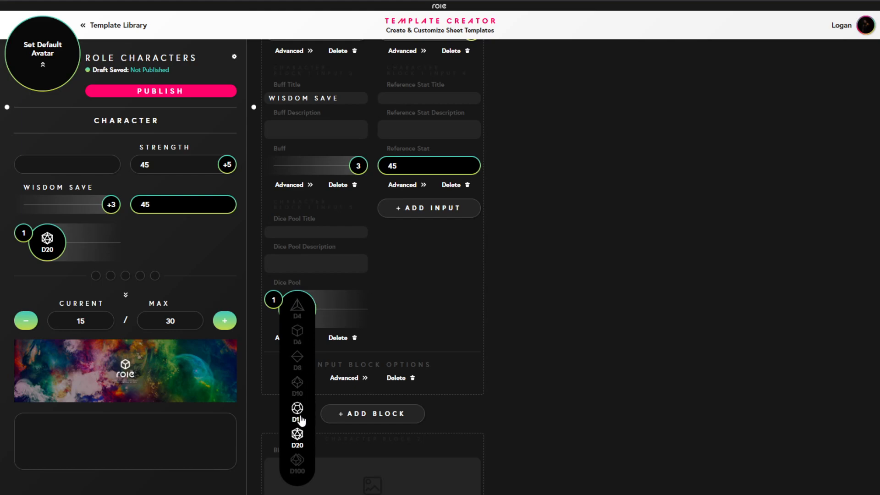
pyautogui.click(299, 385)
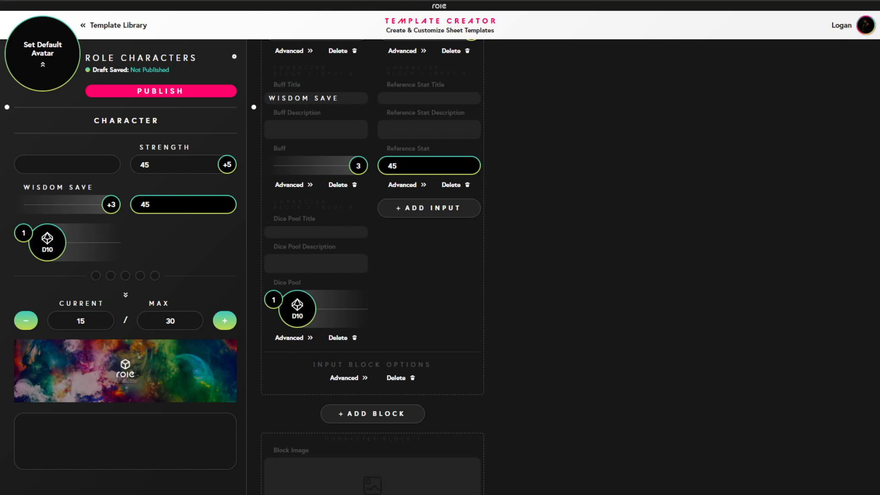
pyautogui.write('4')
# Try the D8 and D20 die types for the dice pool and settle on D100
pyautogui.click(297, 307)
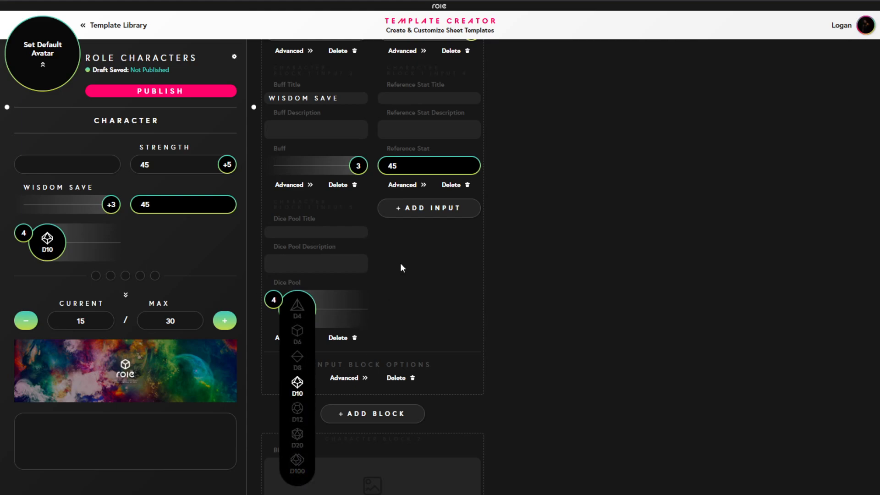
pyautogui.click(297, 358)
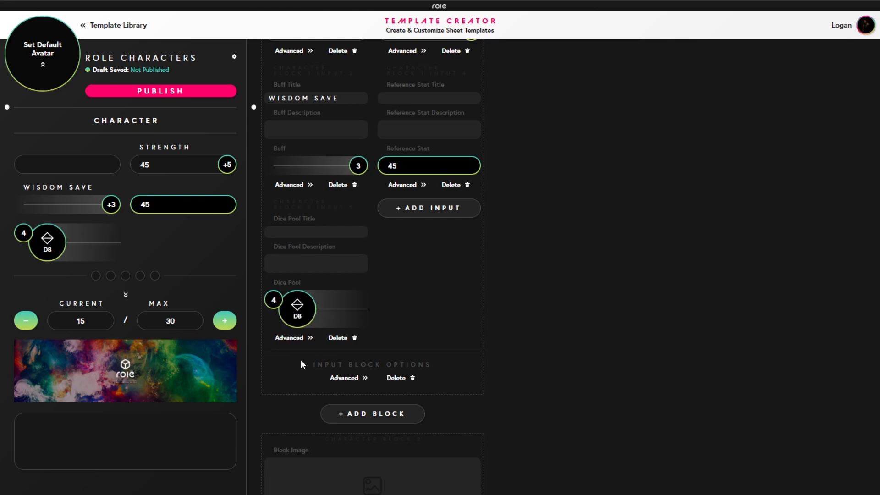
pyautogui.click(296, 308)
pyautogui.click(297, 440)
pyautogui.click(308, 323)
pyautogui.click(303, 459)
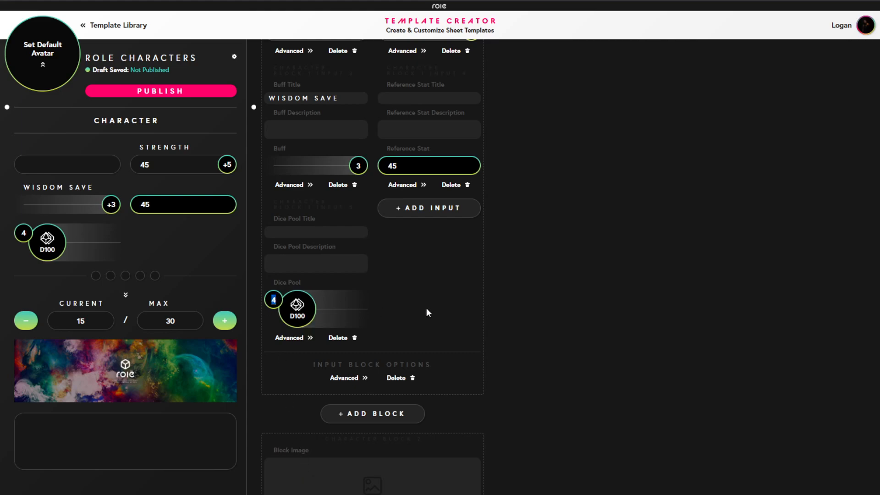
pyautogui.click(275, 300)
# Add a List Item Input beside the dice pool
pyautogui.scroll(3, 460, 299)
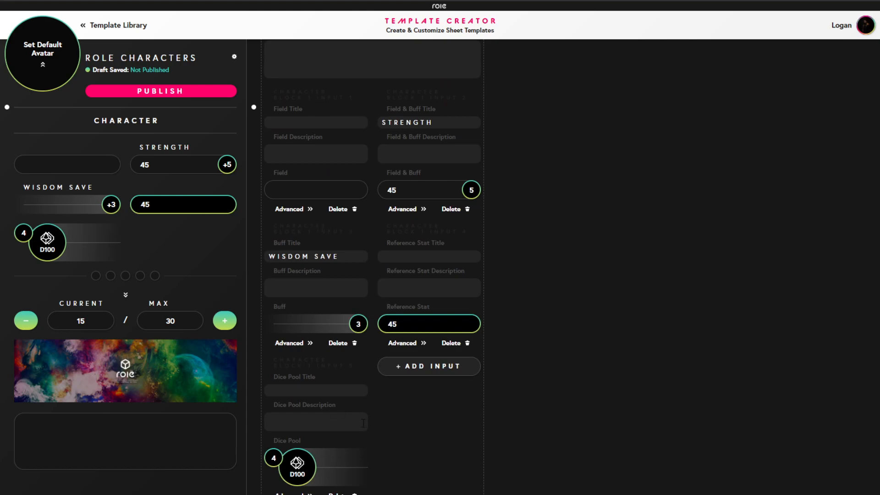
pyautogui.scroll(-3, 456, 419)
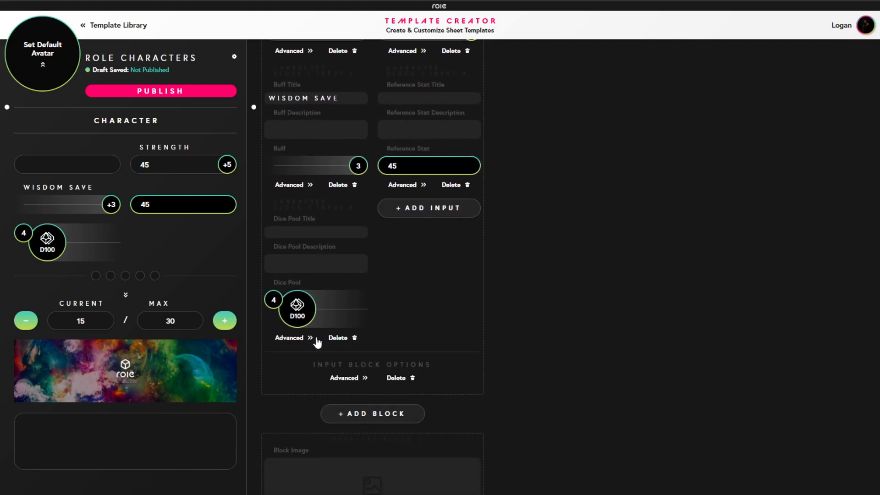
pyautogui.scroll(2, 344, 196)
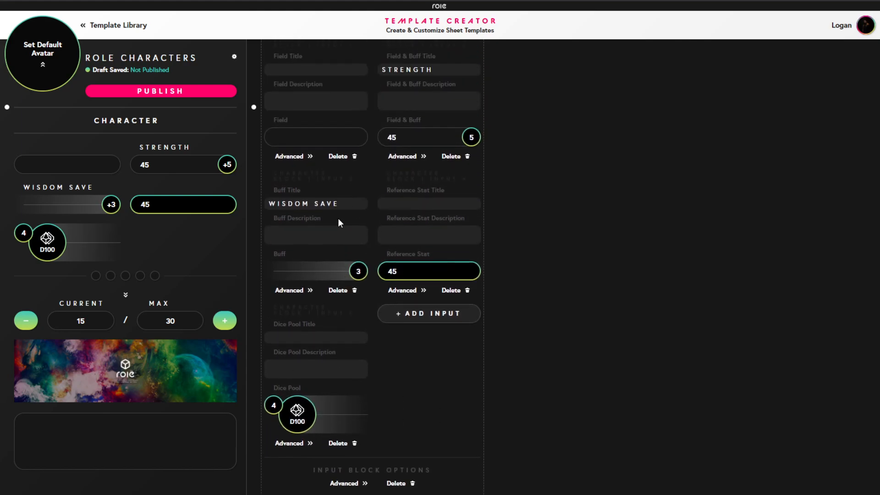
pyautogui.scroll(-2, 362, 371)
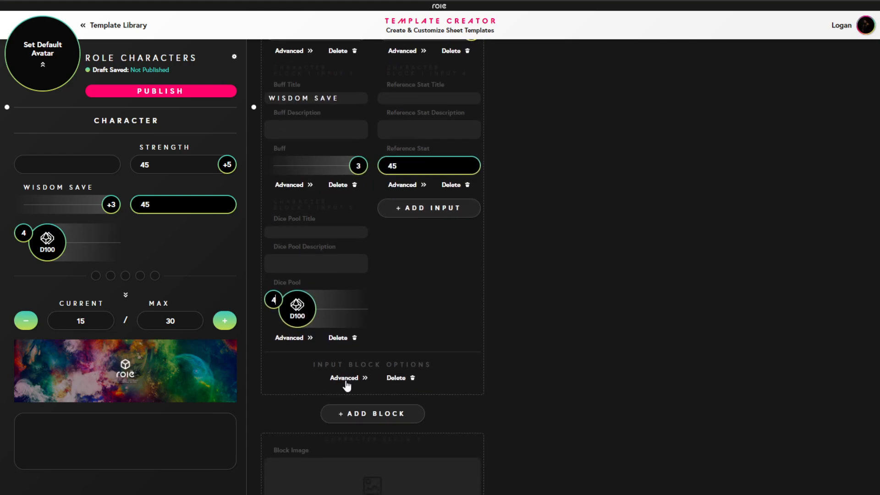
pyautogui.click(423, 213)
pyautogui.click(432, 259)
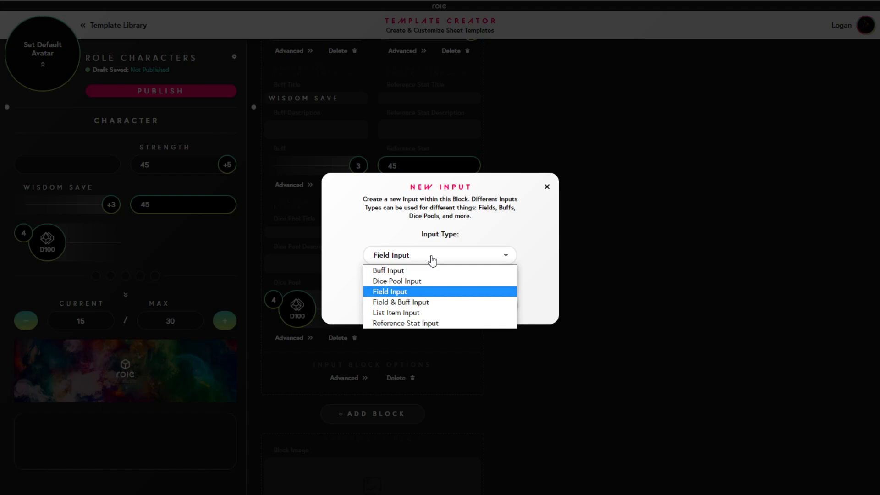
pyautogui.click(389, 313)
pyautogui.click(423, 309)
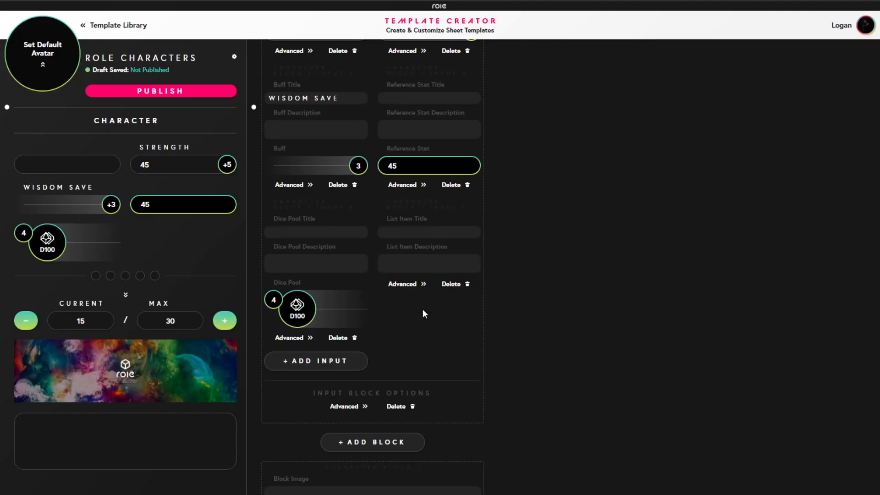
# Enter "Dont forget your strength buff!" as the list item's description
pyautogui.click(396, 233)
pyautogui.click(415, 265)
pyautogui.write('Dont forget your strength b')
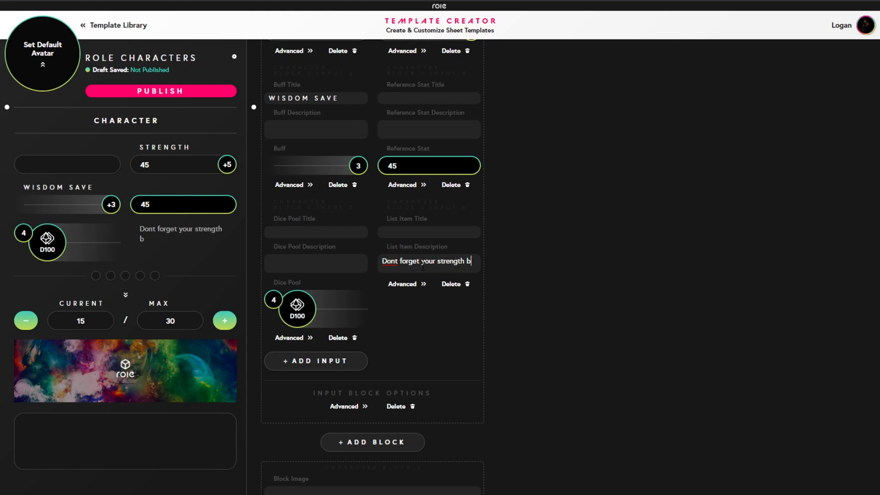
pyautogui.write('uff!')
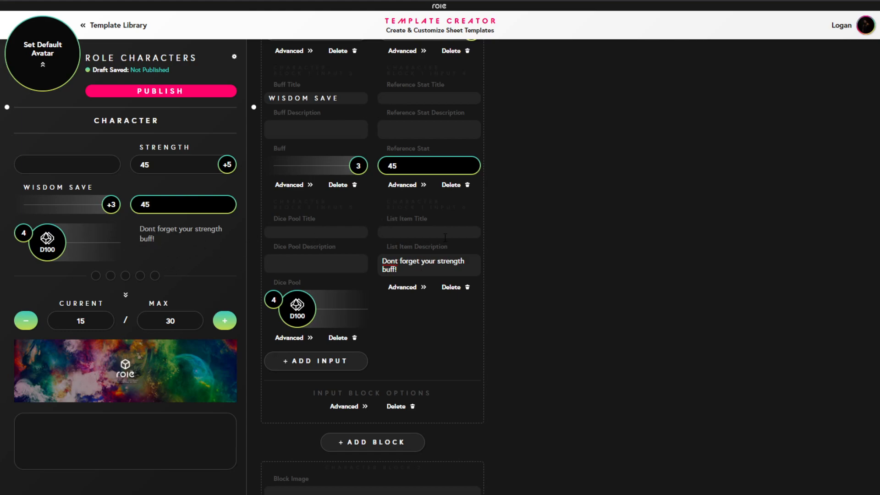
# Title the list item CRITICAL STRENGTH above its description
pyautogui.click(417, 231)
pyautogui.write('CR')
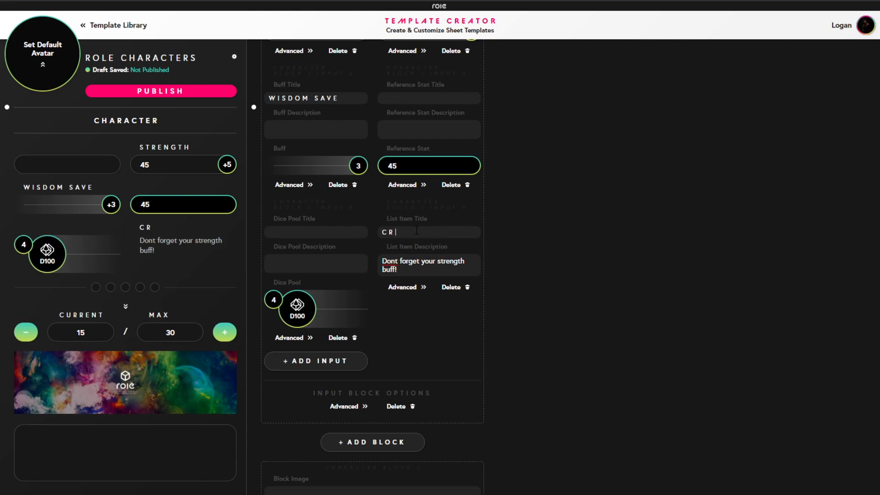
pyautogui.write('ITICAL STRENGHT')
pyautogui.press('BackSpace')
pyautogui.press('BackSpace')
pyautogui.write('TH')
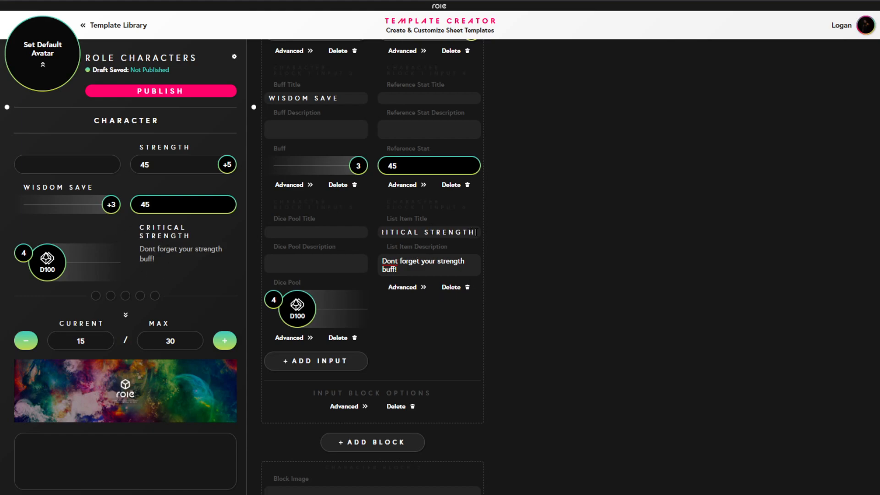
# Clear both the title and the description of the list item
pyautogui.moveTo(477, 232); pyautogui.dragTo(331, 232)
pyautogui.press('BackSpace')
pyautogui.press('Tab')
pyautogui.hotkey('ctrl', 'a')
pyautogui.write('\\')
pyautogui.press('BackSpace')
# Set the list item's title to CRITICAL STRENGTH, leaving its description empty
pyautogui.click(417, 232)
pyautogui.write('CRITICAL')
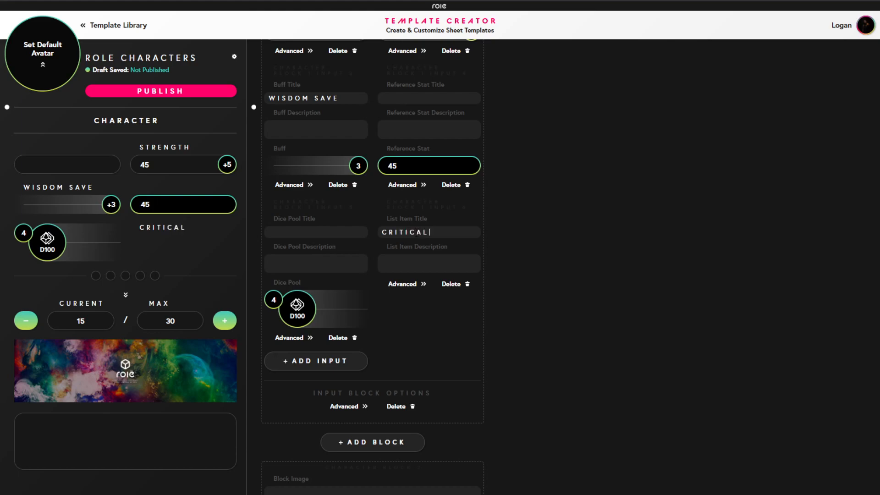
pyautogui.write(' STRENGTH')
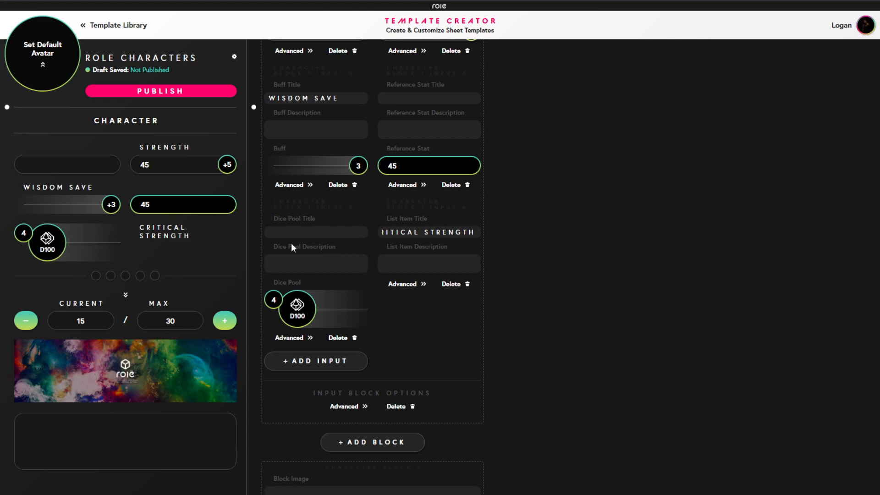
# Switch the input block to a one-column layout, restore two columns, and close its advanced options
pyautogui.click(344, 407)
pyautogui.click(531, 142)
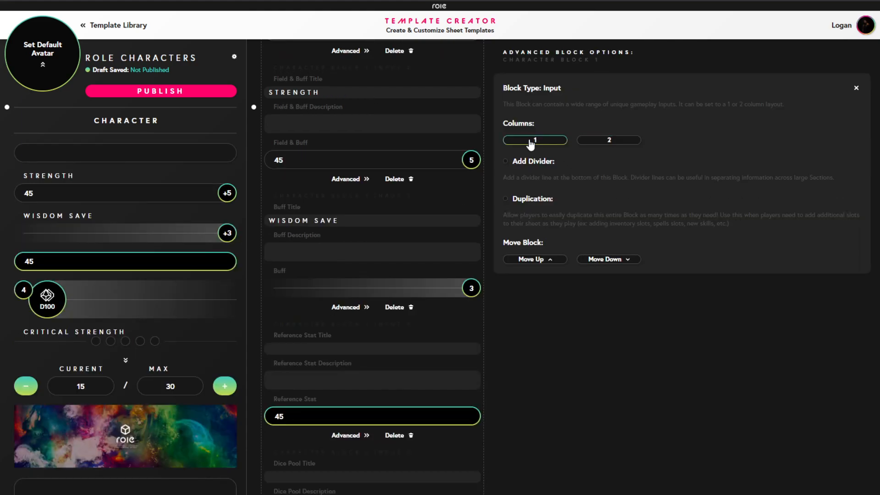
pyautogui.click(593, 141)
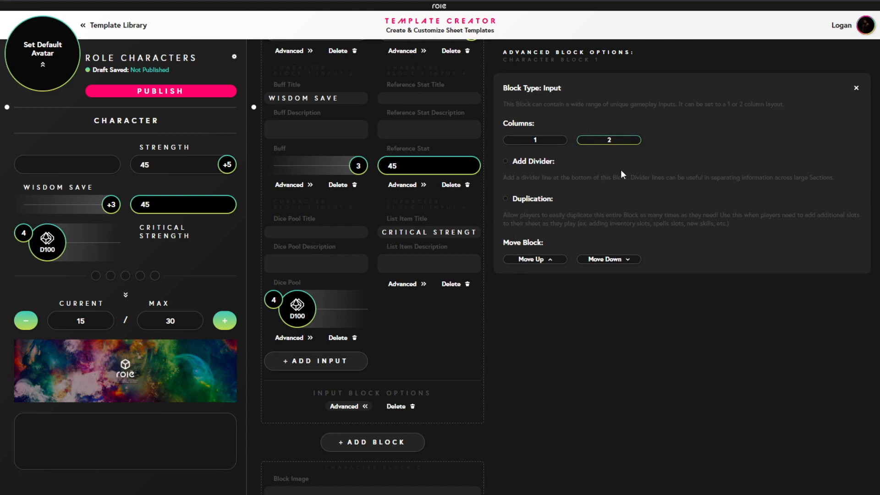
pyautogui.doubleClick(856, 88)
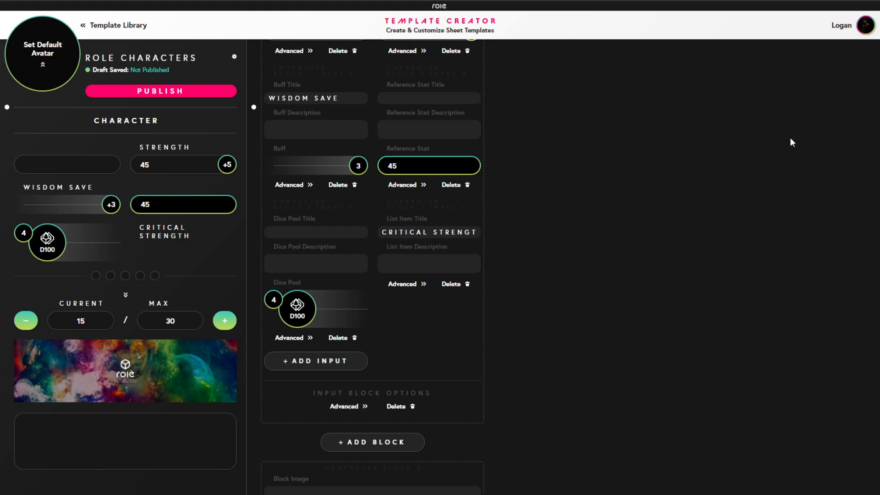
# Look over the inputs and blocks of the Character section, from the input block down to the section options
pyautogui.scroll(3, 433, 349)
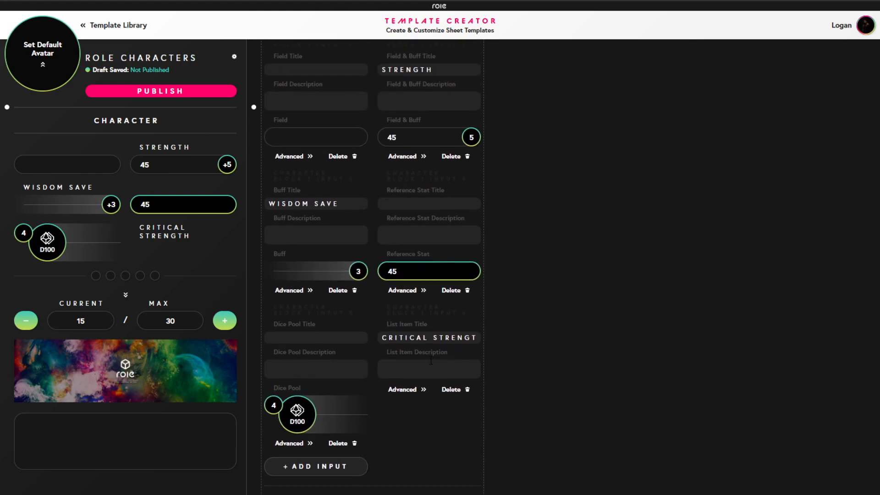
pyautogui.scroll(6, 365, 351)
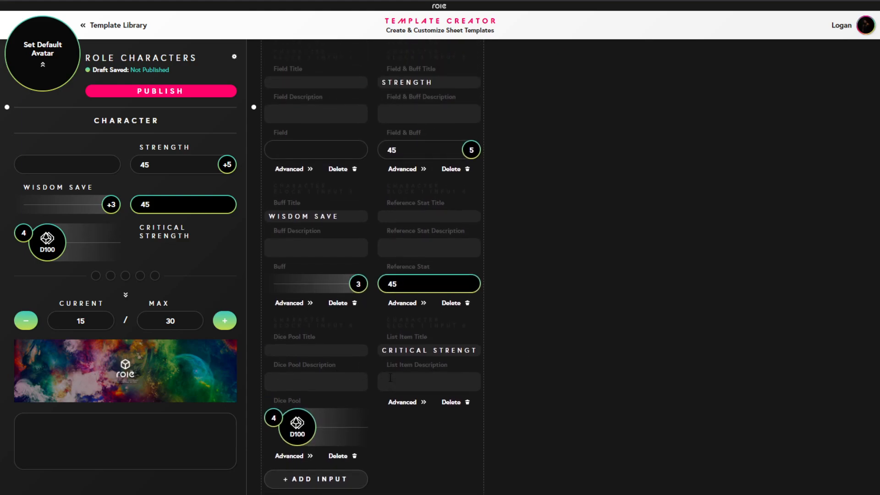
pyautogui.scroll(-3, 321, 411)
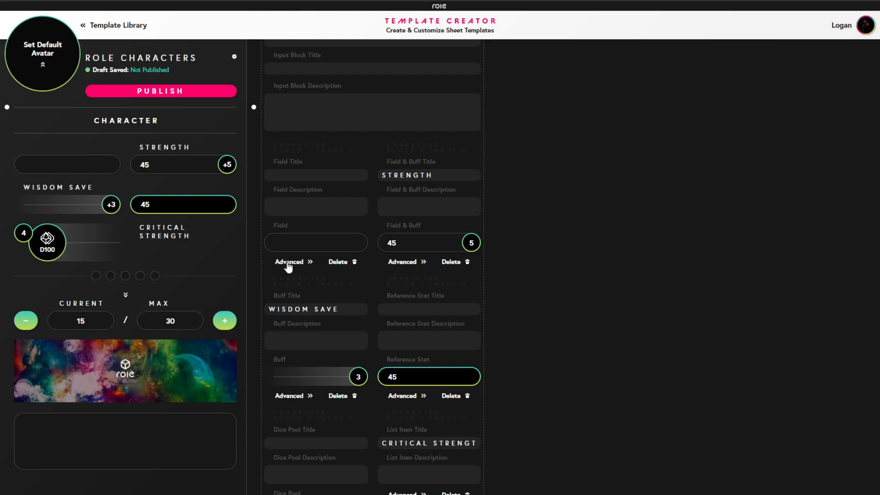
pyautogui.scroll(4, 385, 294)
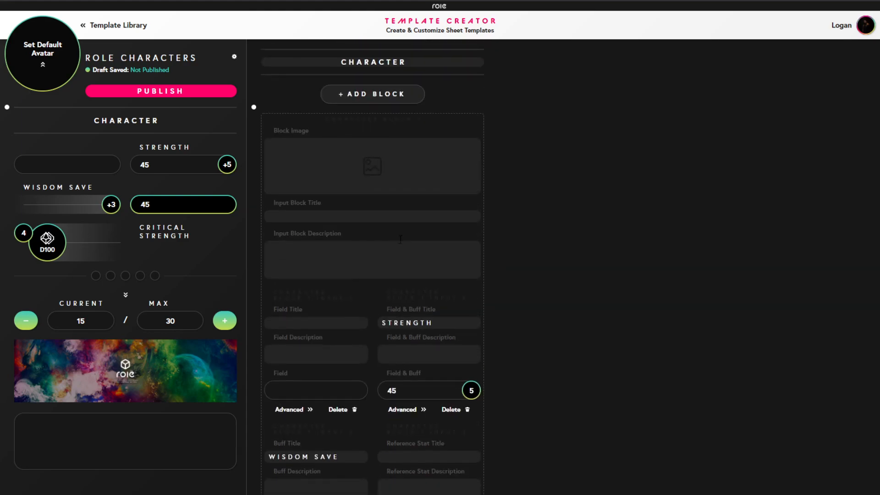
pyautogui.scroll(-2, 400, 230)
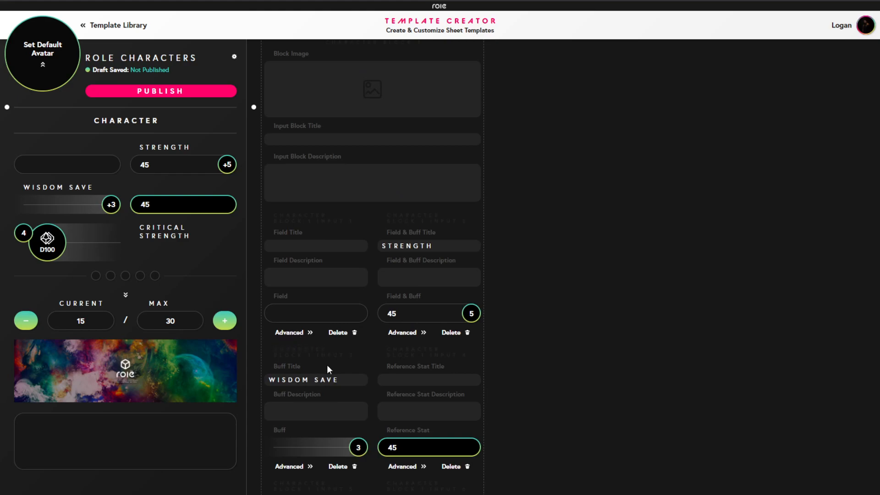
pyautogui.scroll(-7, 368, 281)
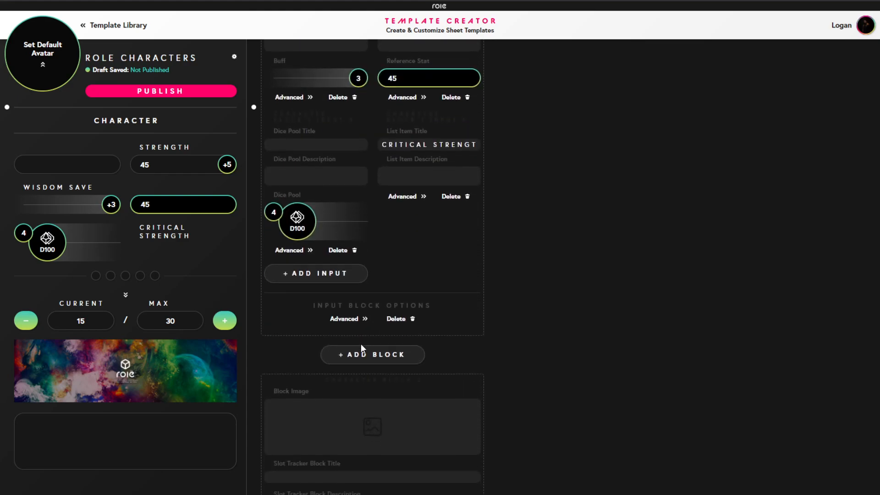
pyautogui.scroll(-15, 345, 316)
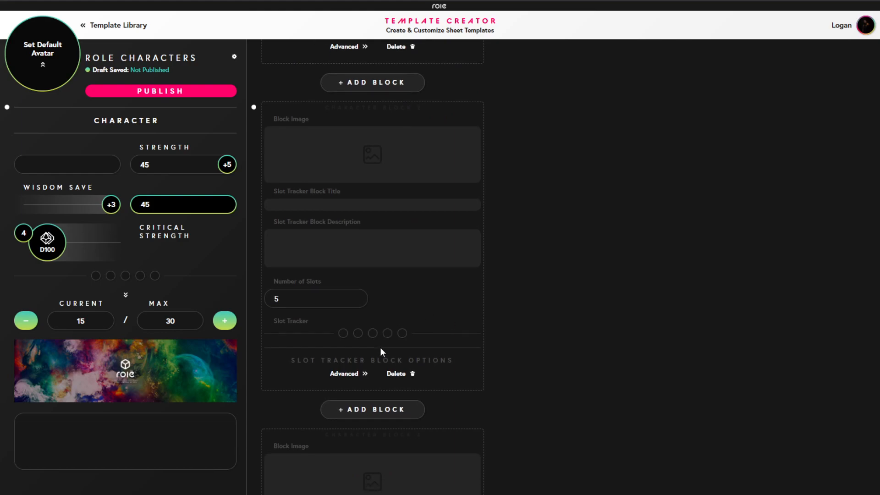
pyautogui.scroll(-3, 375, 362)
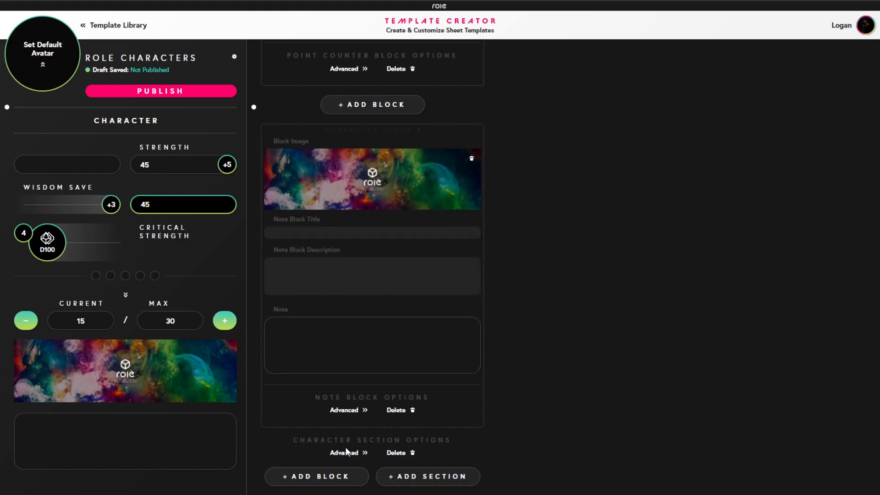
# Move the untitled Field input two places down in the input block and back up to first place
pyautogui.scroll(10, 343, 420)
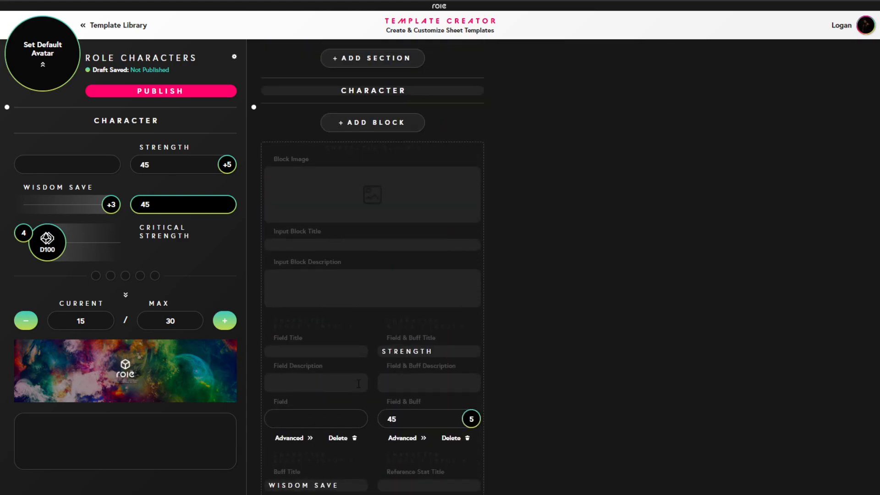
pyautogui.scroll(-2, 359, 383)
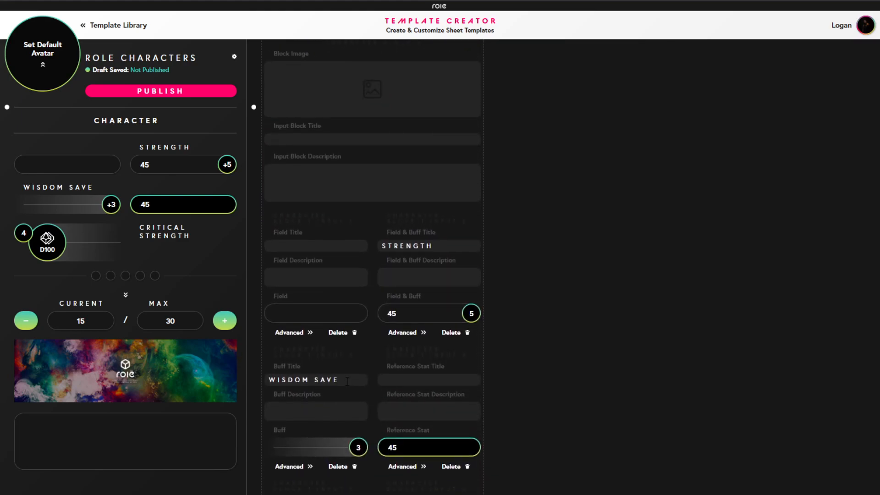
pyautogui.click(300, 339)
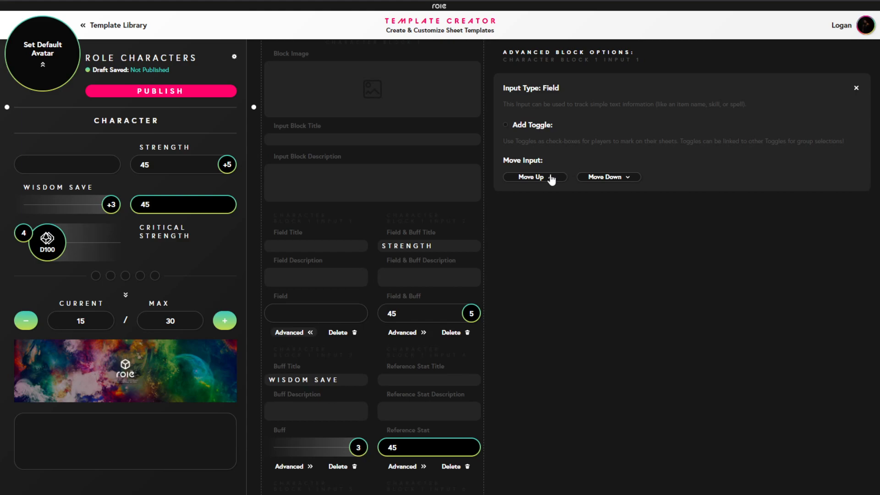
pyautogui.click(622, 178)
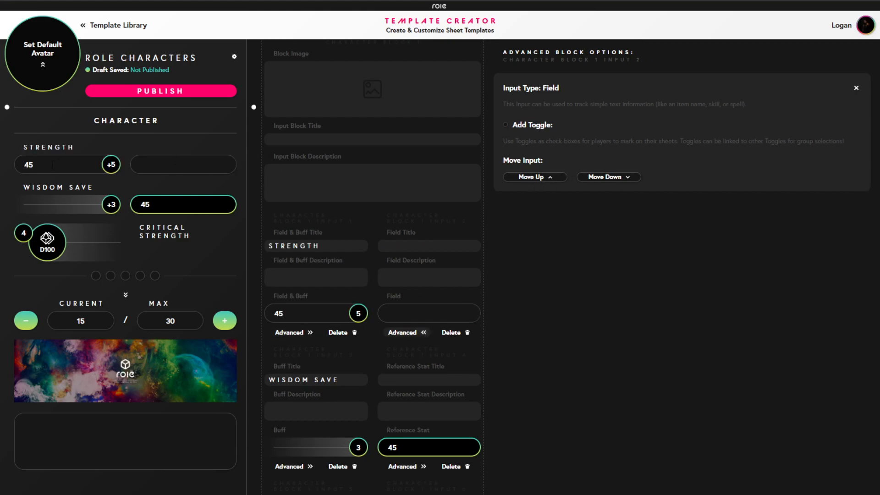
pyautogui.click(596, 178)
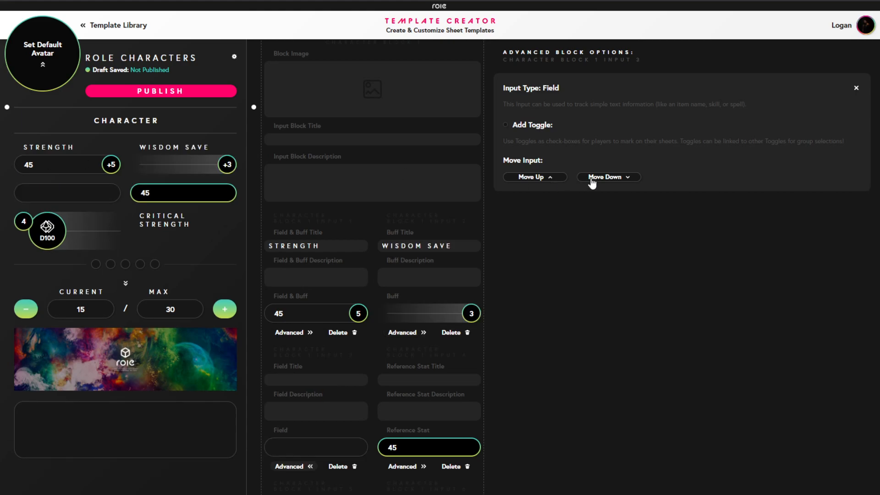
pyautogui.click(540, 180)
pyautogui.click(540, 180)
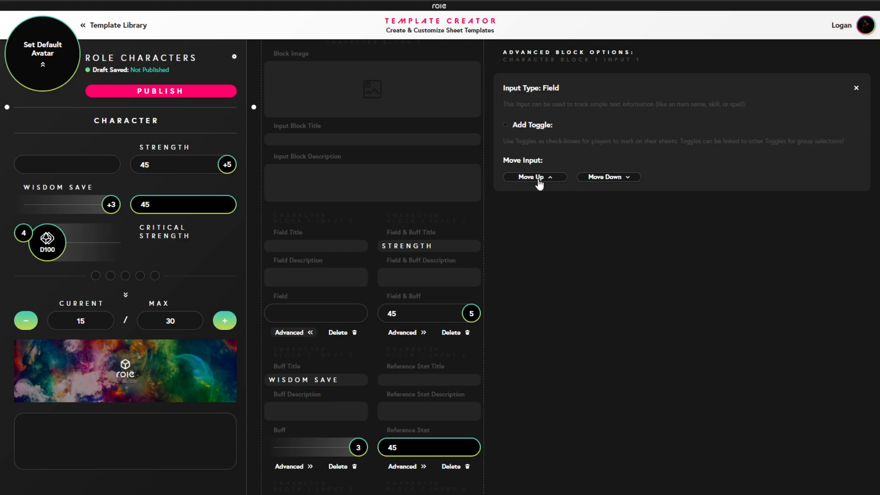
# Add a toggle to the untitled Field input, try it out in the sheet preview, and close the advanced options
pyautogui.click(506, 128)
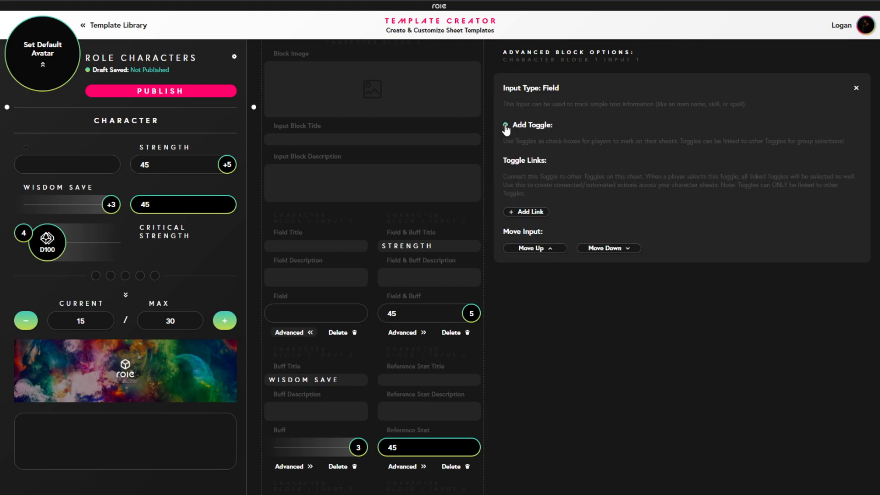
pyautogui.click(26, 148)
pyautogui.click(26, 147)
pyautogui.click(26, 148)
pyautogui.scroll(-2, 420, 312)
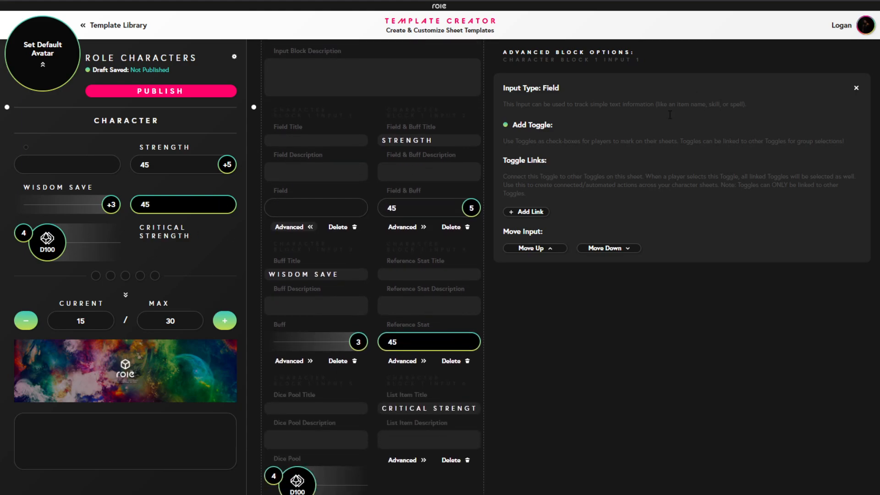
pyautogui.click(856, 88)
# Set the description of the CRITICAL STRENGTH list item to "This is a description"
pyautogui.scroll(-3, 390, 324)
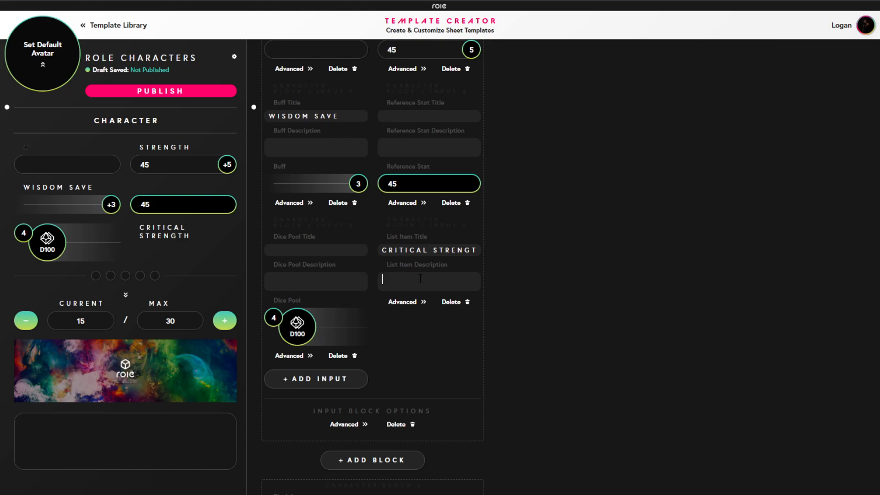
pyautogui.write('This is s')
pyautogui.press('BackSpace')
pyautogui.write('a description')
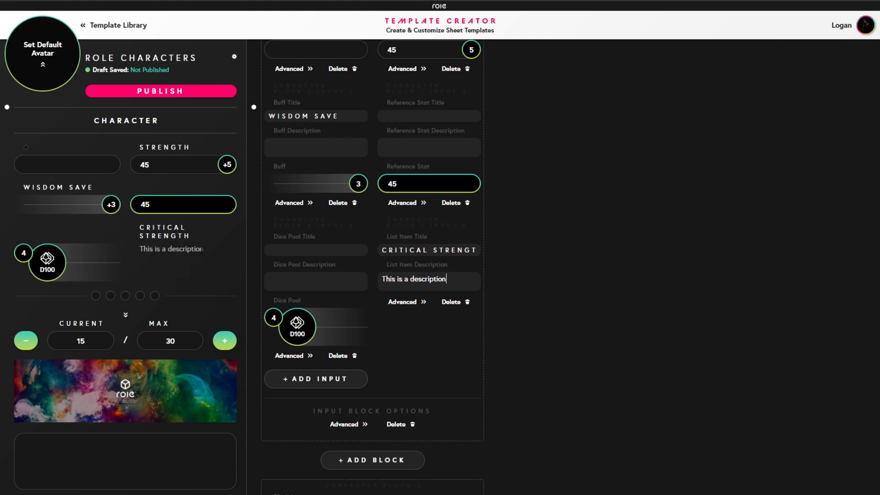
# Add a toggle to the CRITICAL STRENGTH list item and close its advanced options
pyautogui.click(413, 302)
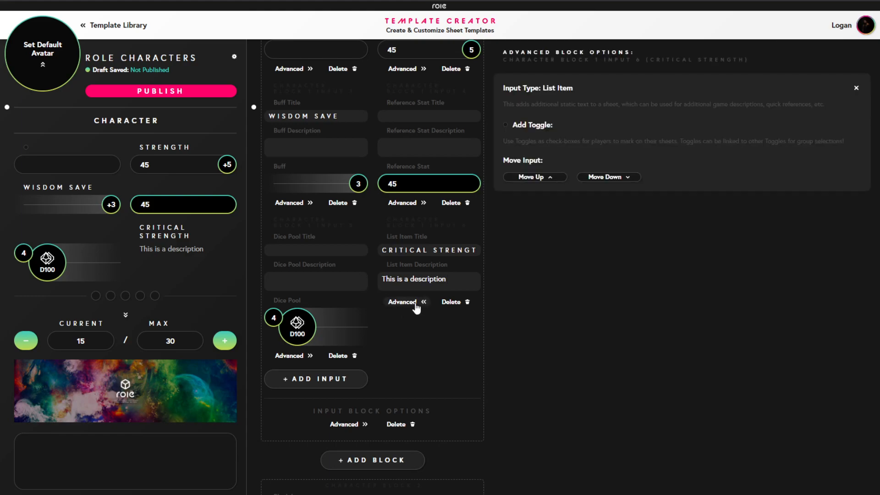
pyautogui.click(511, 126)
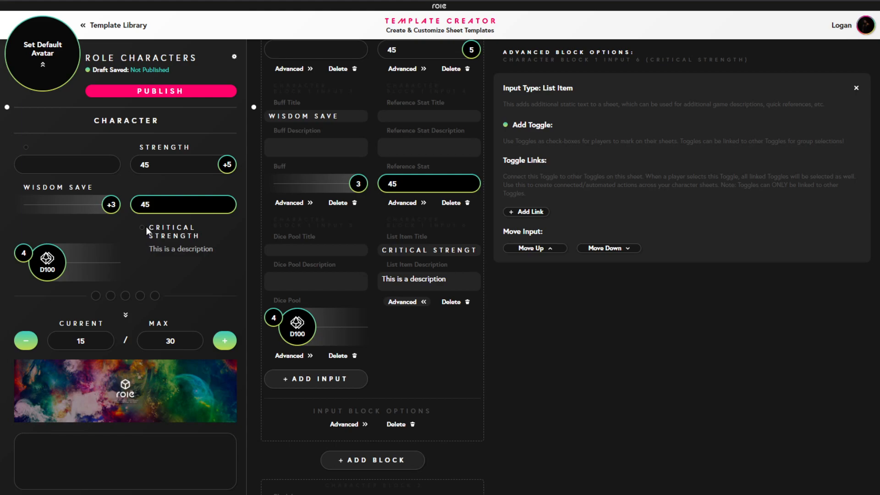
pyautogui.click(505, 126)
pyautogui.click(856, 88)
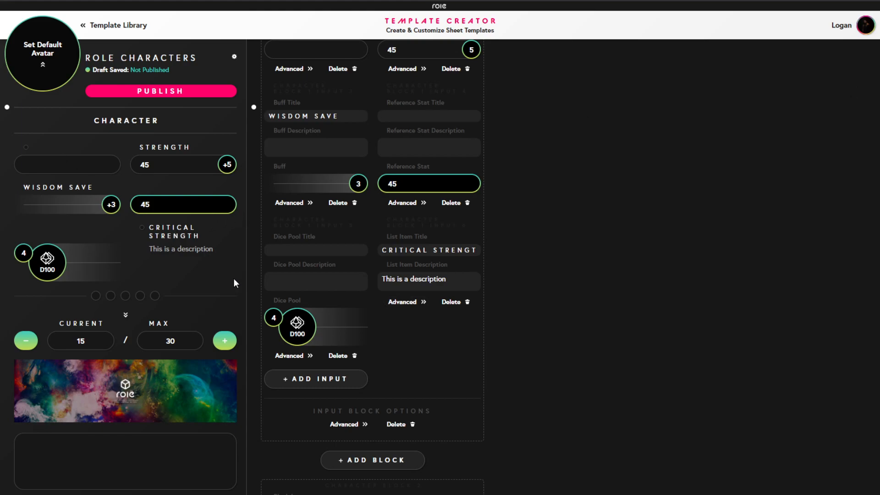
# Lock the buff value of the STRENGTH input, unlock it again, and close its advanced options
pyautogui.scroll(3, 314, 270)
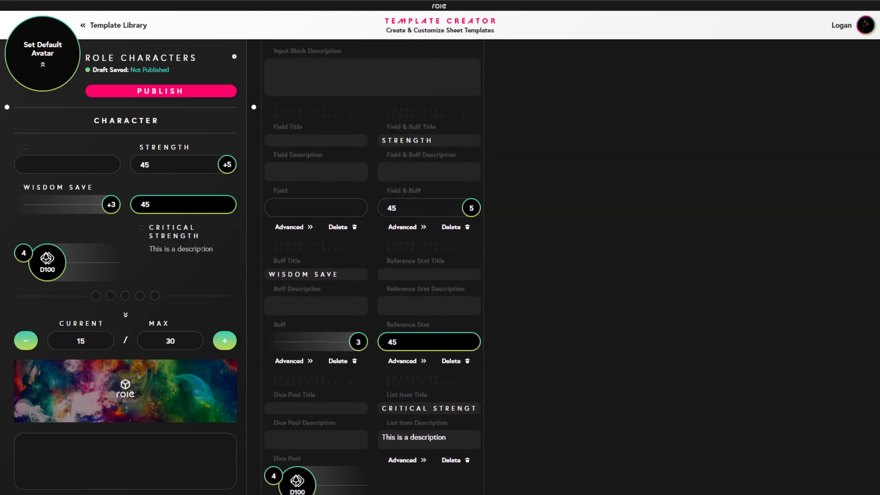
pyautogui.click(297, 227)
pyautogui.click(300, 231)
pyautogui.click(416, 231)
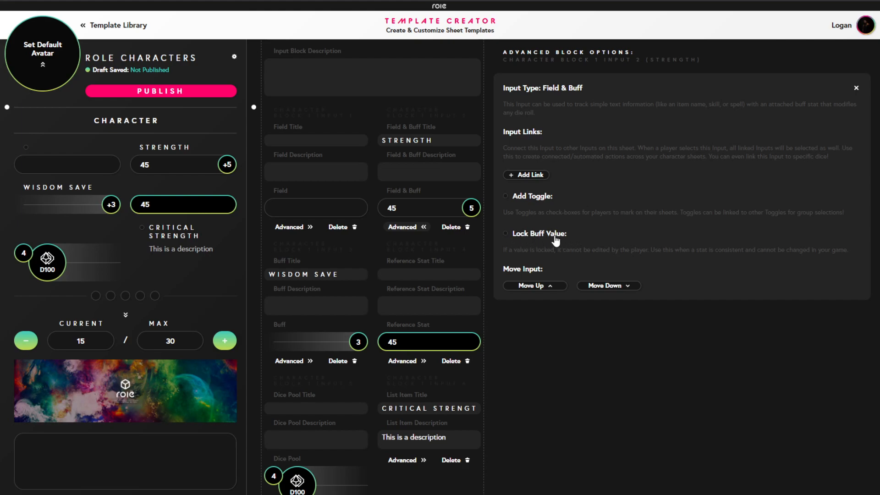
pyautogui.click(506, 235)
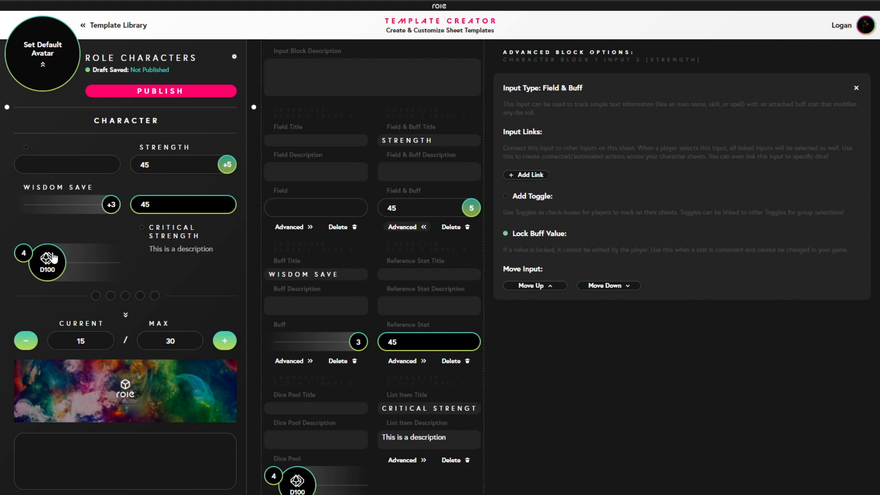
pyautogui.doubleClick(509, 236)
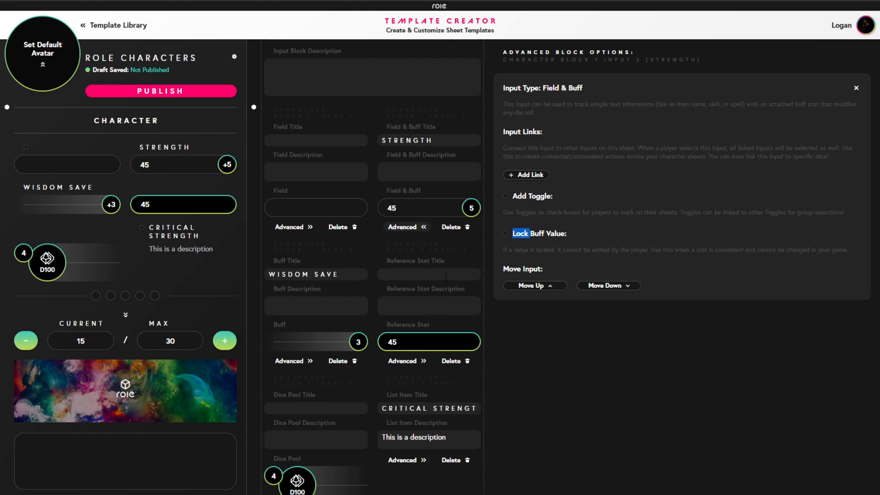
pyautogui.click(856, 88)
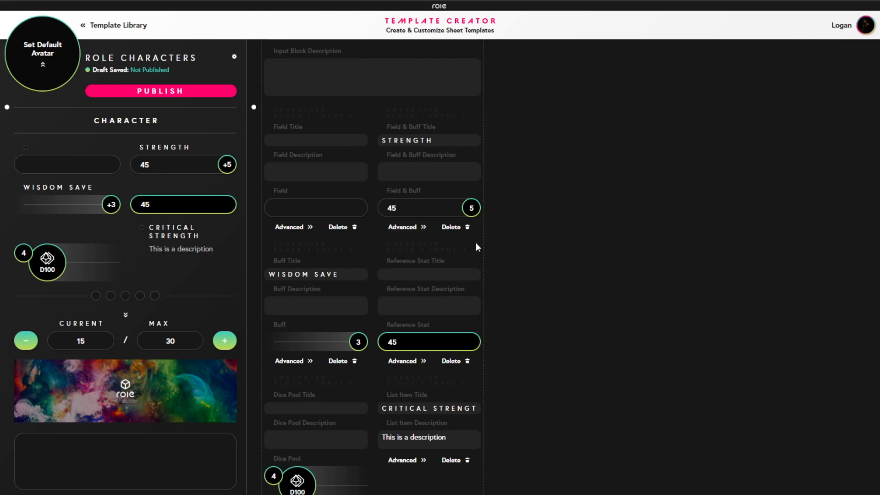
# Try out locking the dice pool's count and die, leave both unlocked, and close its advanced options
pyautogui.scroll(-3, 304, 357)
pyautogui.click(295, 356)
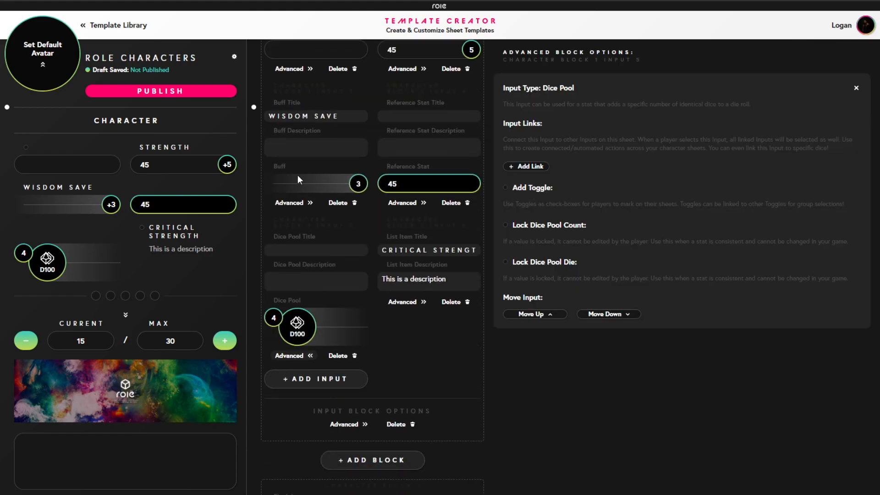
pyautogui.click(506, 226)
pyautogui.click(506, 226)
pyautogui.click(507, 262)
pyautogui.click(507, 228)
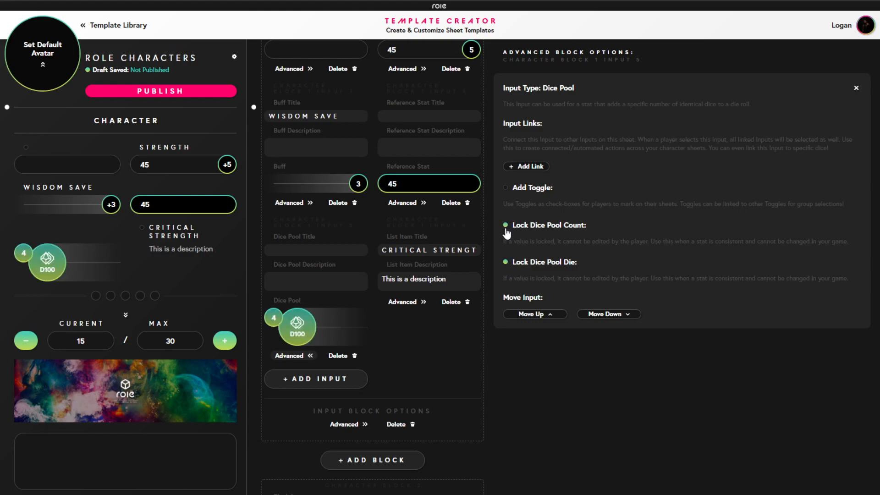
pyautogui.click(506, 226)
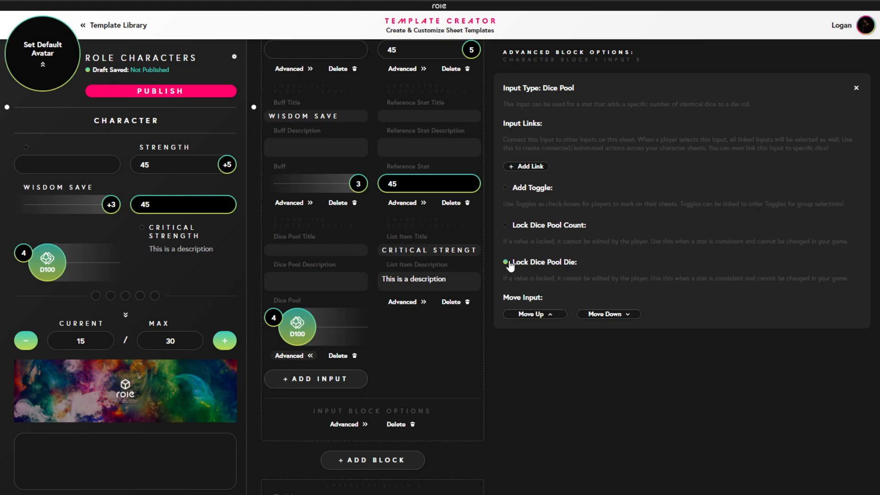
pyautogui.click(506, 263)
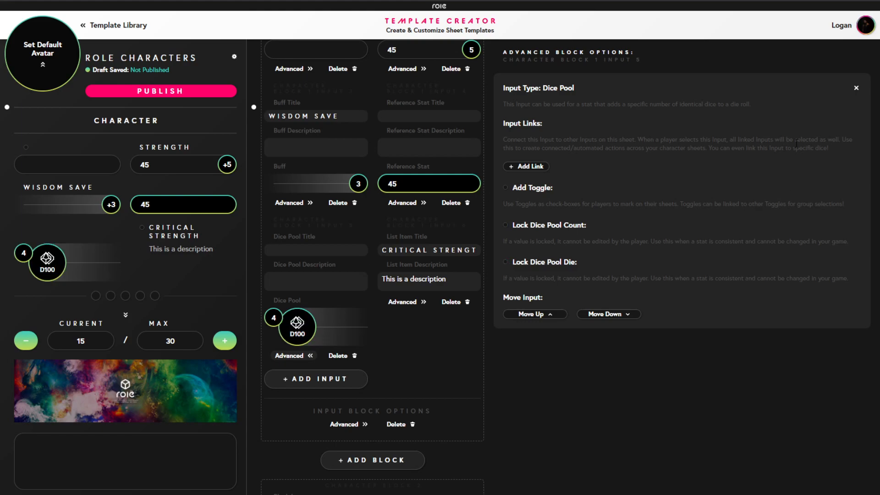
pyautogui.click(857, 88)
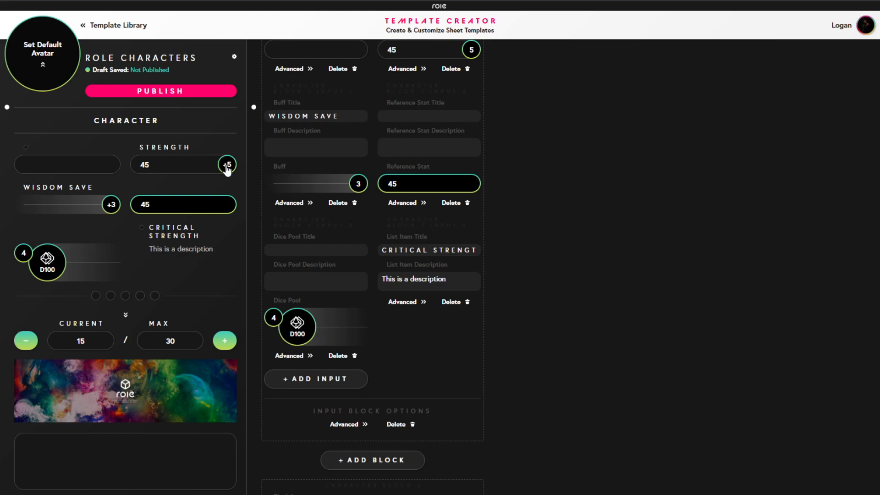
# Start adding an input link to the STRENGTH Field & Buff input from its advanced options
pyautogui.scroll(3, 427, 264)
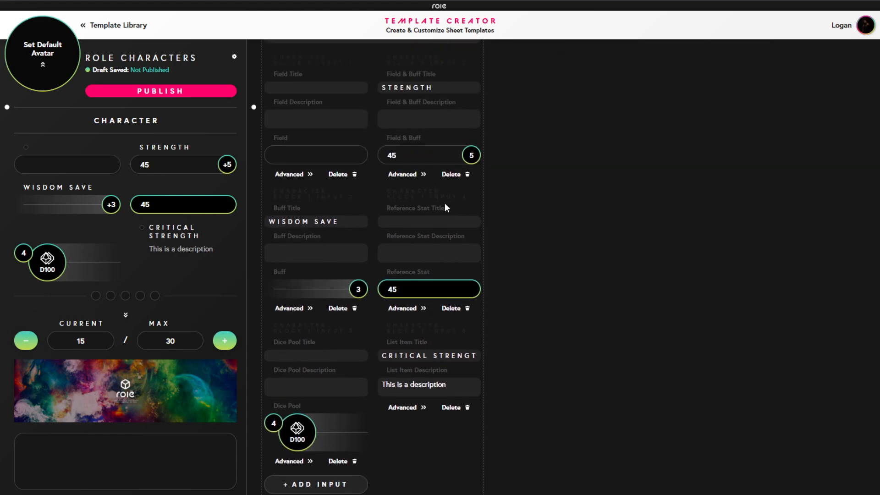
pyautogui.click(414, 176)
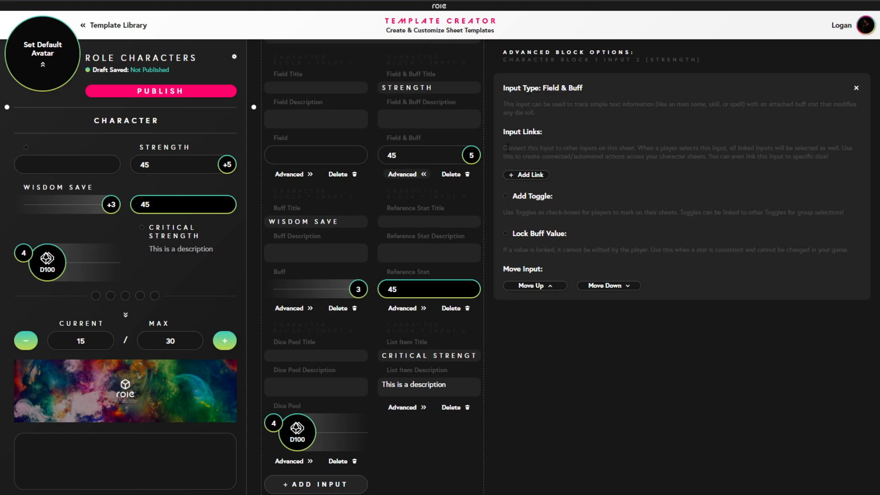
pyautogui.moveTo(504, 148); pyautogui.dragTo(830, 156)
pyautogui.click(693, 170)
pyautogui.click(535, 176)
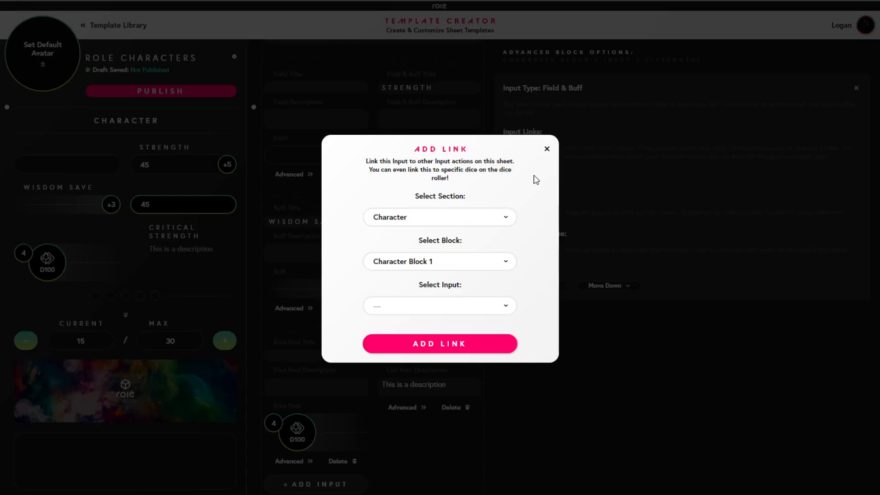
# Examine the section, block and input choices available for the STRENGTH input's new link
pyautogui.click(418, 223)
pyautogui.click(455, 224)
pyautogui.click(456, 223)
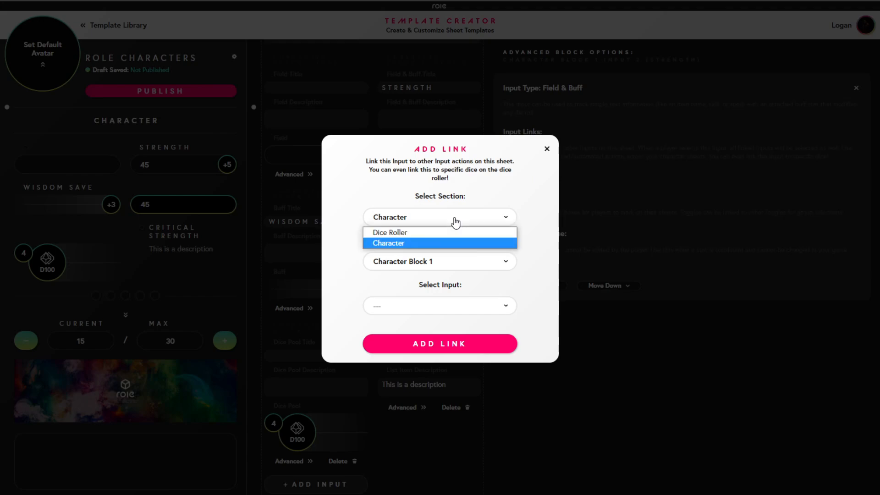
pyautogui.click(456, 223)
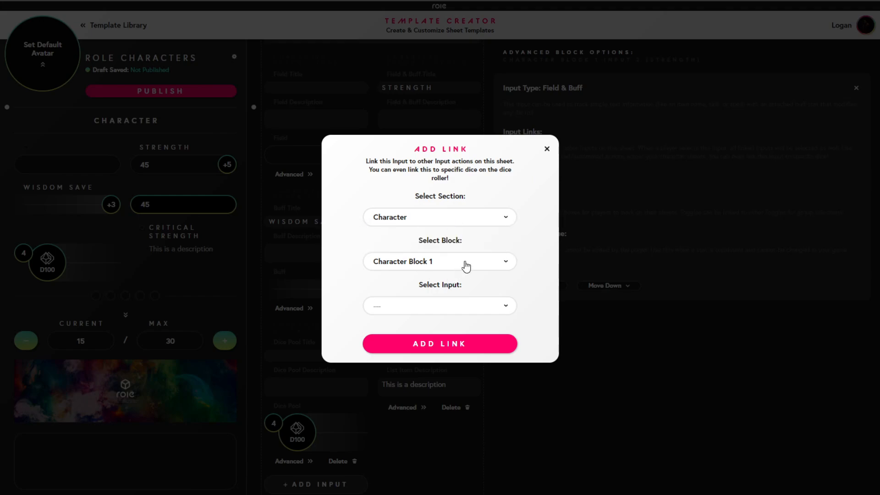
pyautogui.click(511, 261)
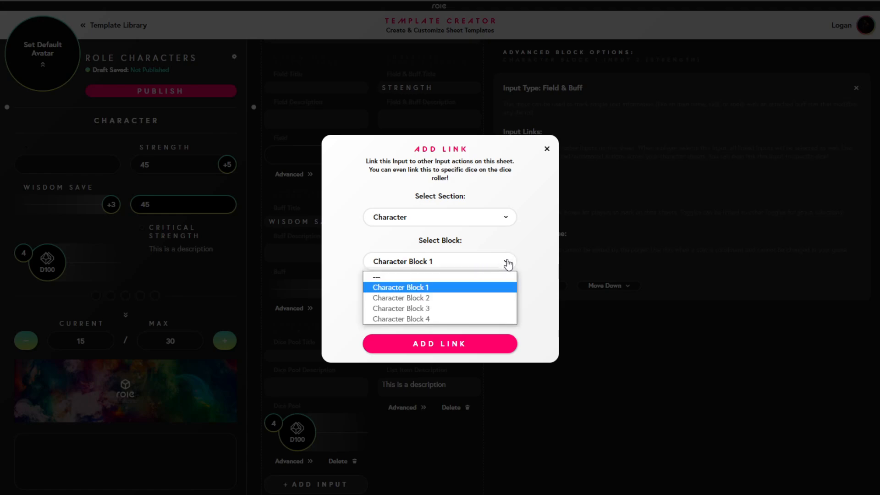
pyautogui.click(411, 287)
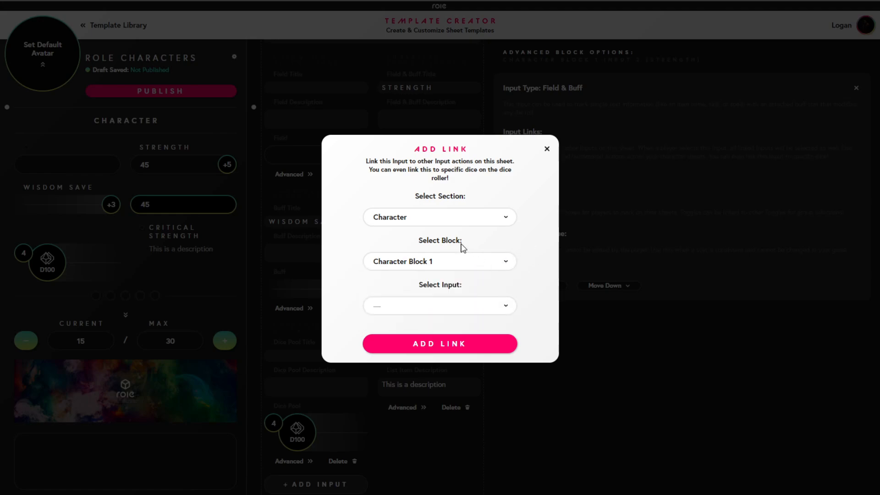
pyautogui.click(486, 307)
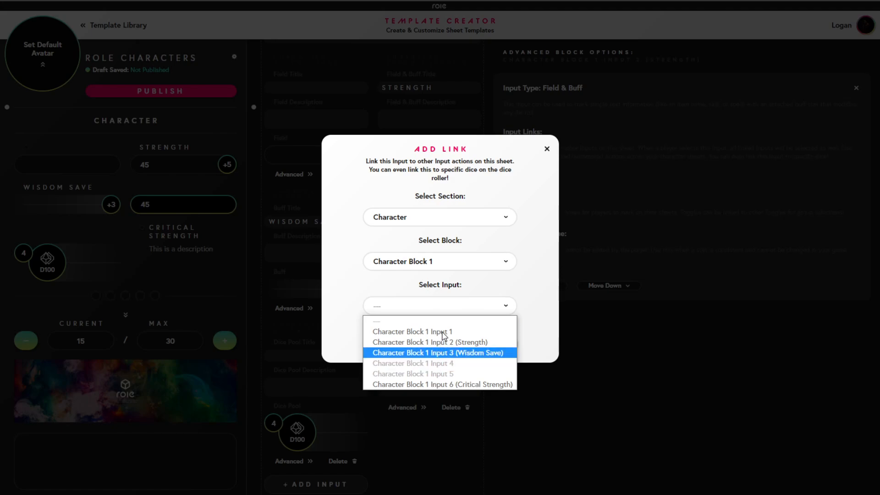
pyautogui.click(539, 287)
pyautogui.click(487, 262)
pyautogui.click(490, 260)
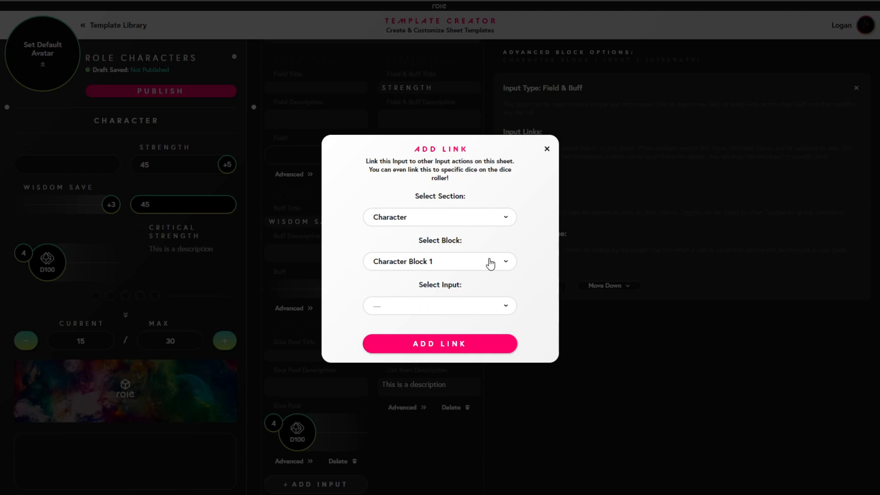
pyautogui.click(489, 260)
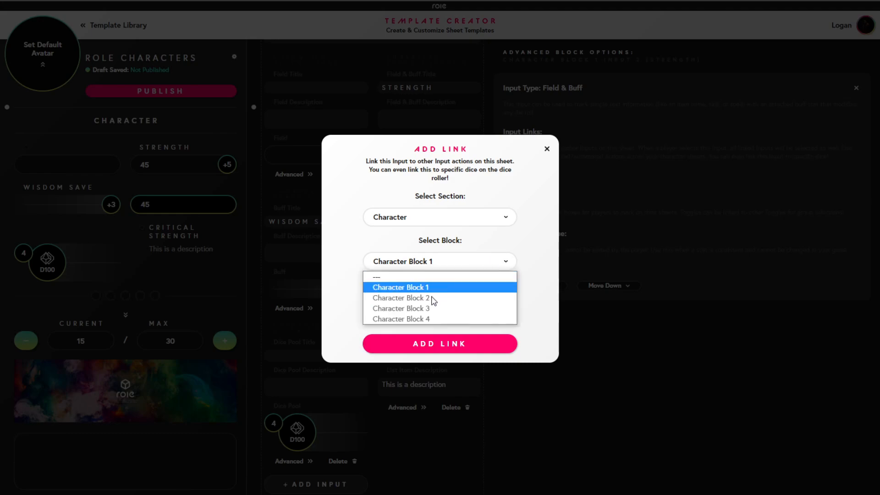
pyautogui.click(491, 262)
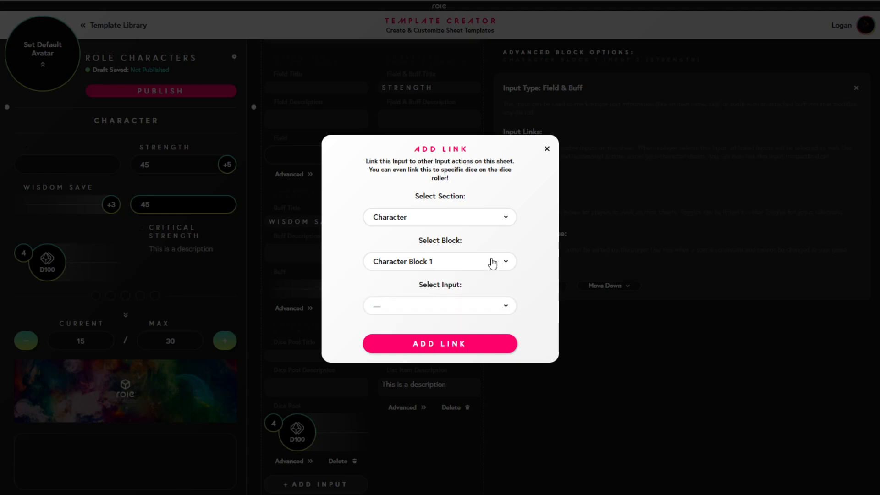
pyautogui.click(490, 311)
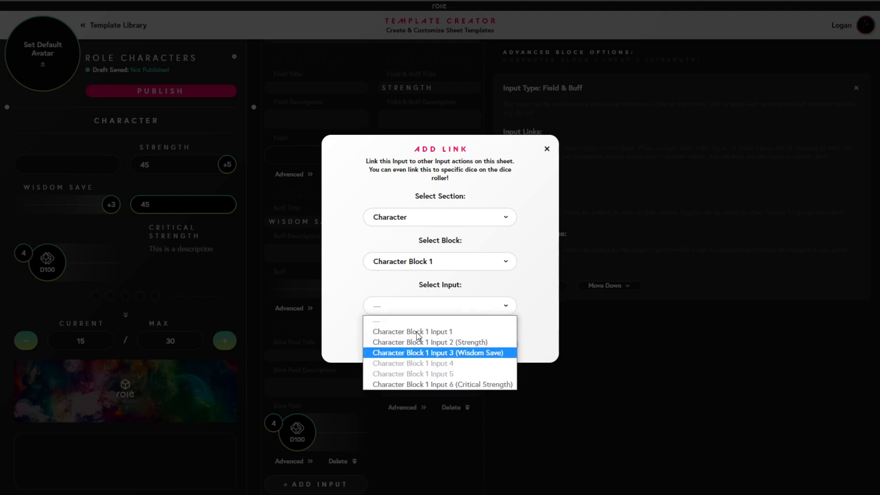
pyautogui.click(518, 304)
pyautogui.click(508, 309)
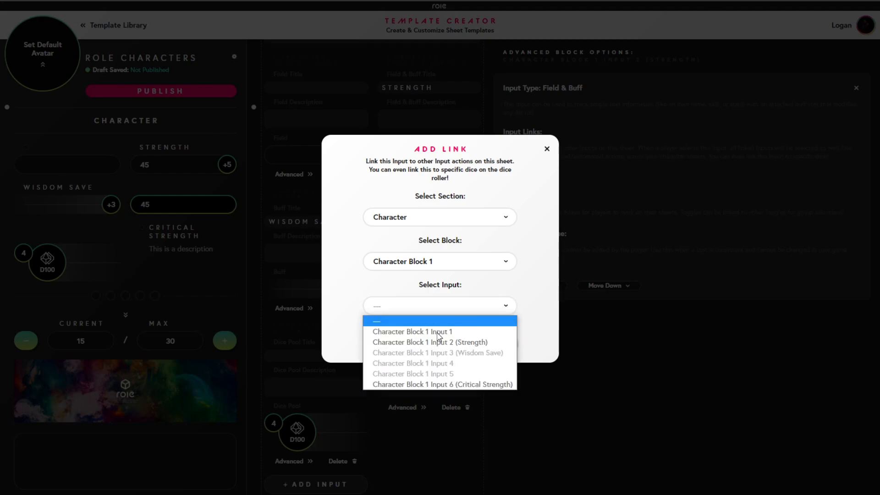
pyautogui.click(507, 310)
# Link the STRENGTH input to Character Block 1 Input 3 (Wisdom Save) in the Character section
pyautogui.click(469, 308)
pyautogui.press('Down')
pyautogui.press('Down')
pyautogui.press('Down')
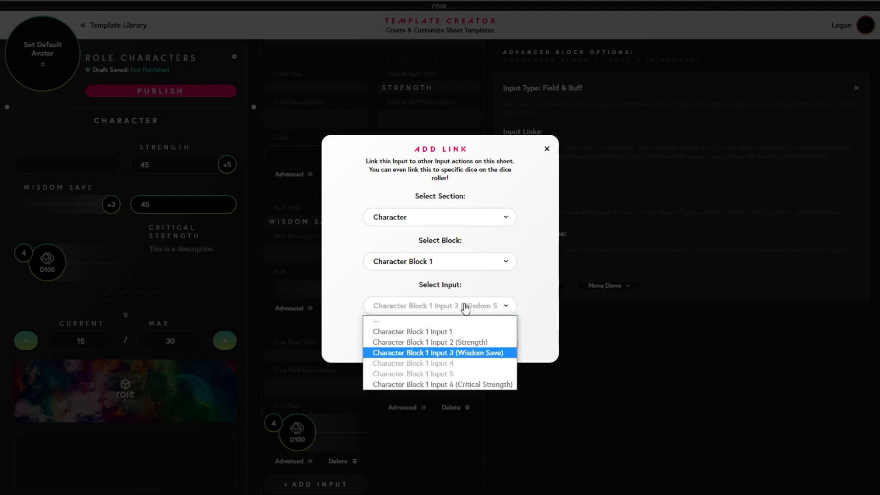
pyautogui.press('Return')
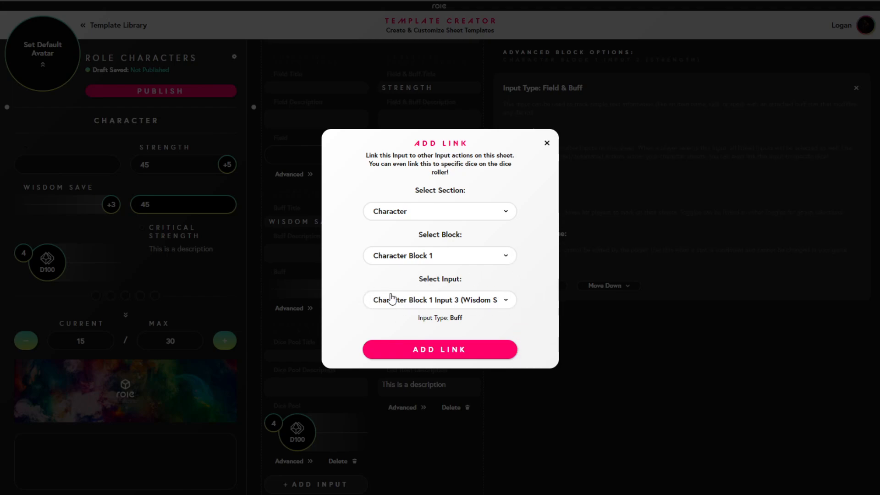
pyautogui.click(455, 353)
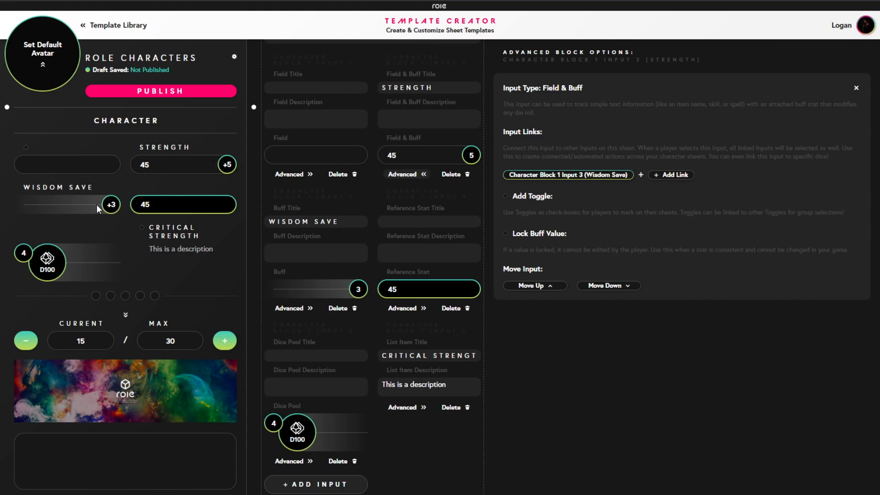
# Add a second link from STRENGTH to Character Block 1 Input 4 and close its advanced options
pyautogui.click(667, 175)
pyautogui.click(505, 307)
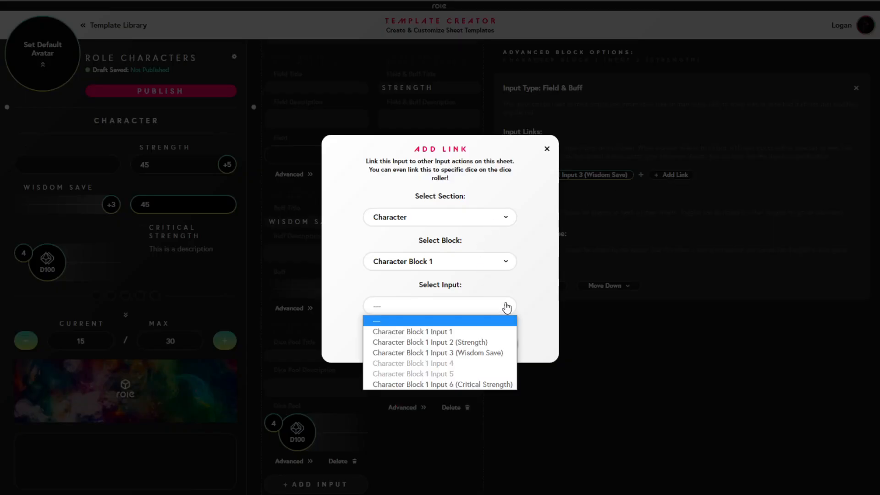
pyautogui.press('Down')
pyautogui.press('Down')
pyautogui.press('Down')
pyautogui.press('Down')
pyautogui.press('Down')
pyautogui.press('Up')
pyautogui.press('Return')
pyautogui.click(506, 302)
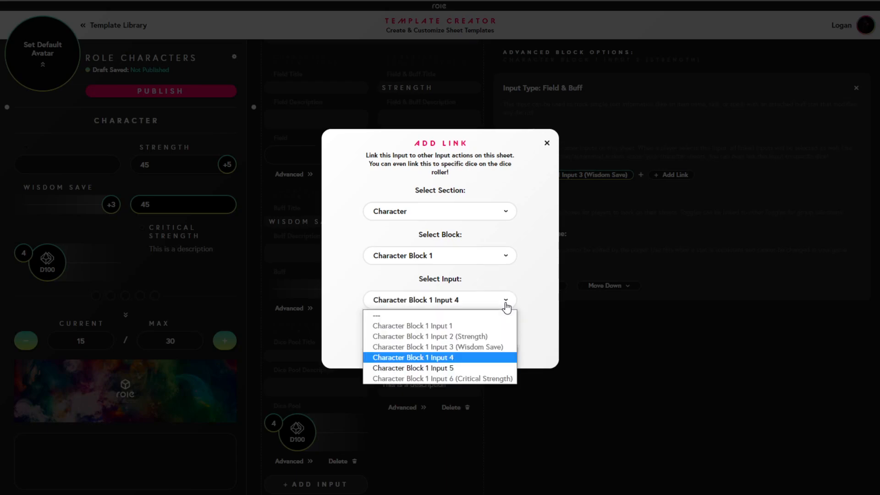
pyautogui.click(520, 275)
pyautogui.click(473, 353)
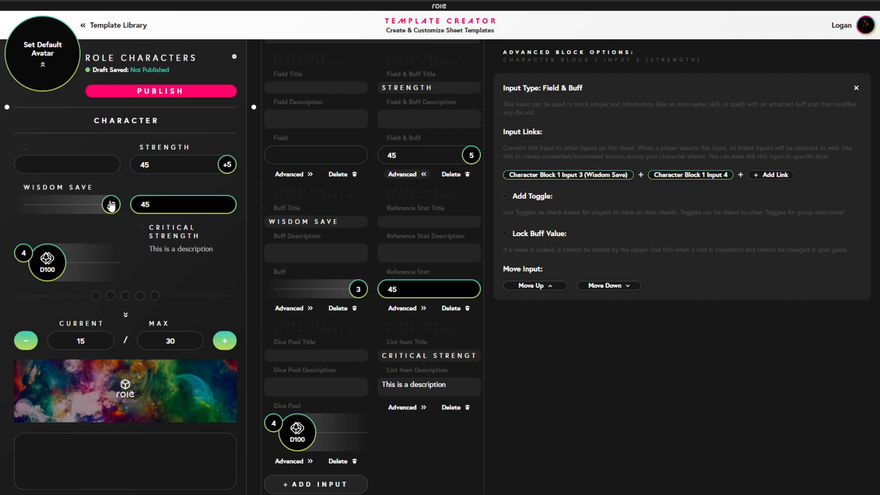
pyautogui.click(855, 89)
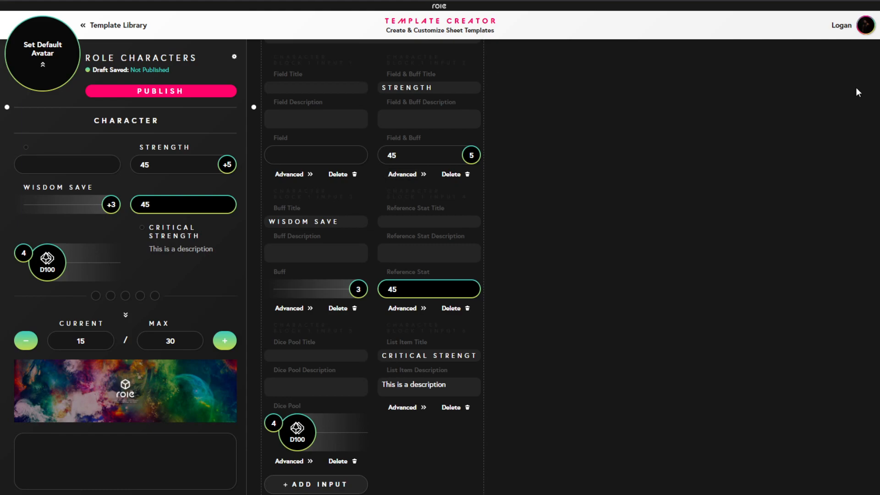
# In the WISDOM SAVE buff's advanced options, add an input link to the Dice Roller with 4 D6 dice
pyautogui.click(289, 308)
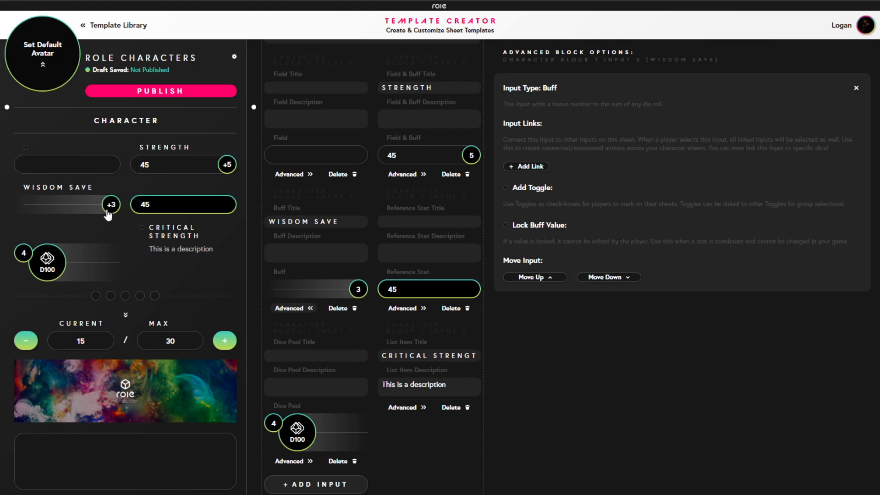
pyautogui.rightClick(221, 170)
pyautogui.click(226, 143)
pyautogui.click(537, 169)
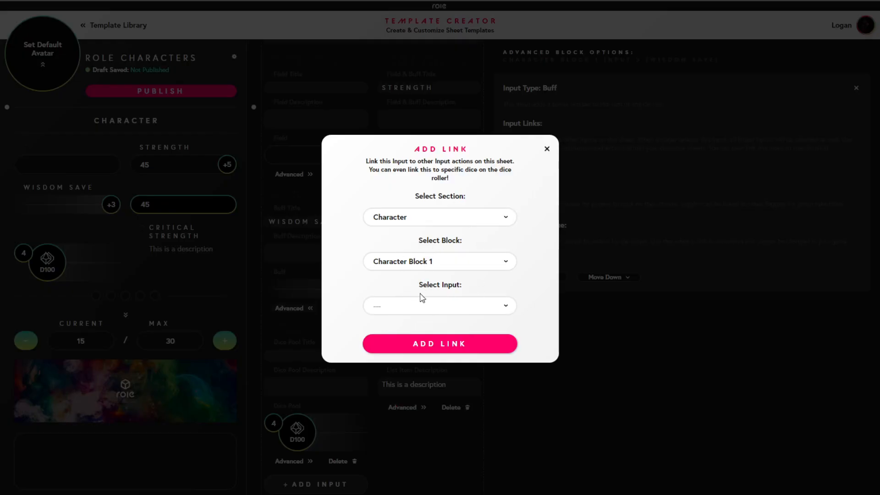
pyautogui.click(502, 220)
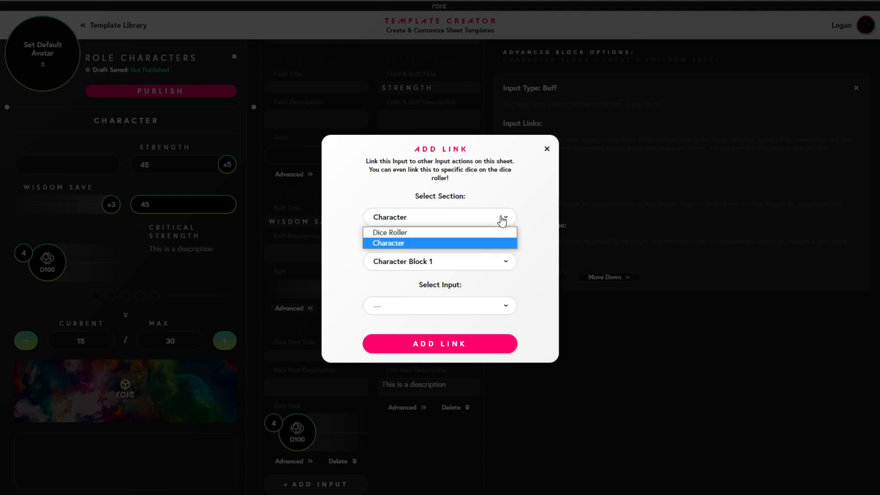
pyautogui.click(387, 233)
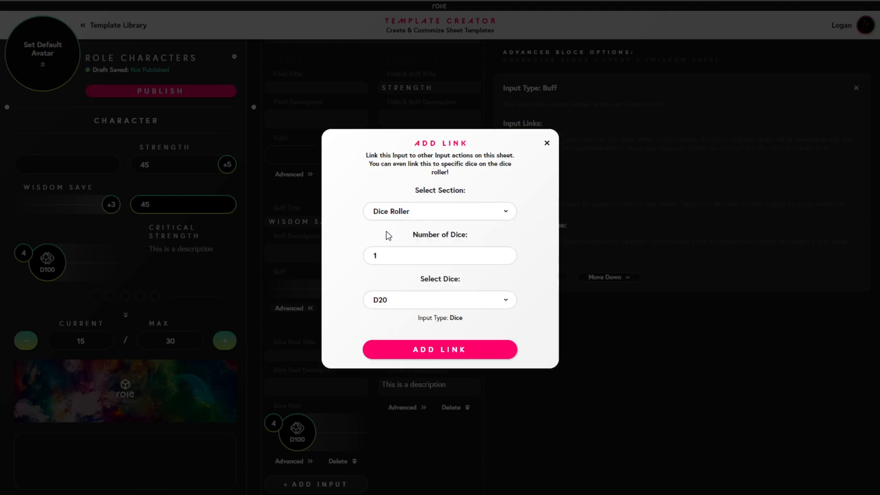
pyautogui.click(402, 257)
pyautogui.press('BackSpace')
pyautogui.write('4')
pyautogui.click(442, 303)
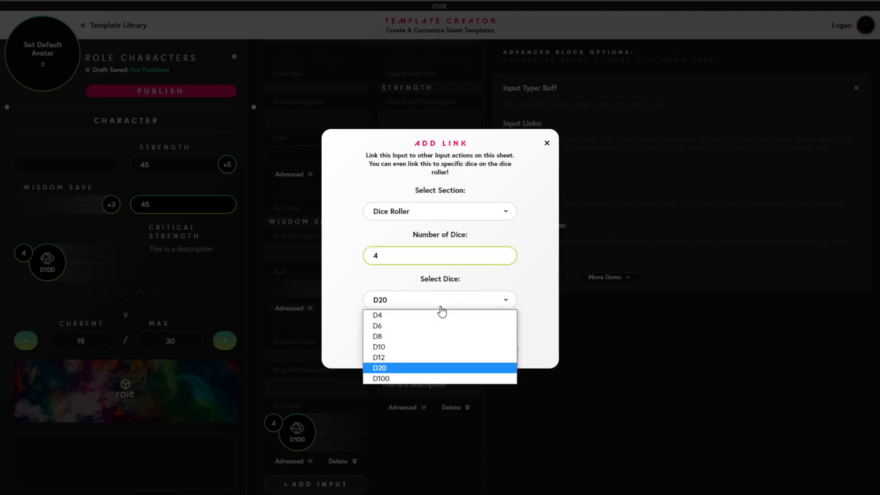
pyautogui.click(379, 326)
pyautogui.click(422, 348)
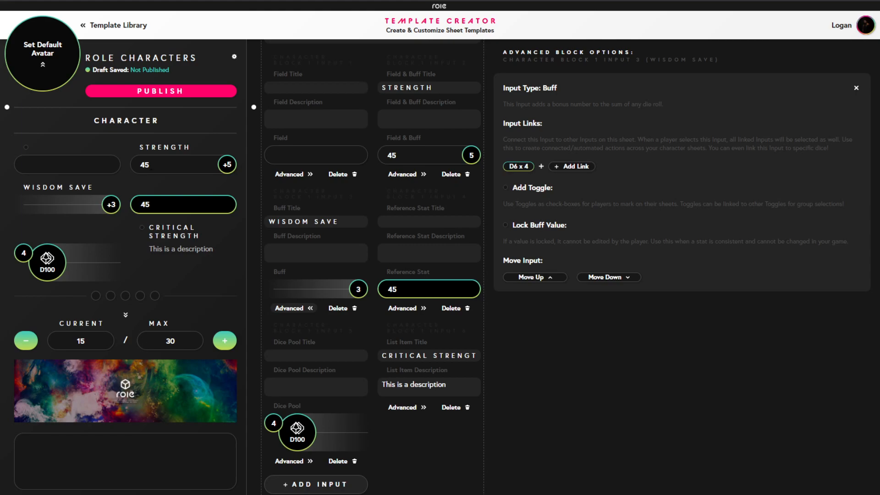
# Add another input link from the WISDOM SAVE buff to Character Block 1 Input 2 (Strength)
pyautogui.click(579, 167)
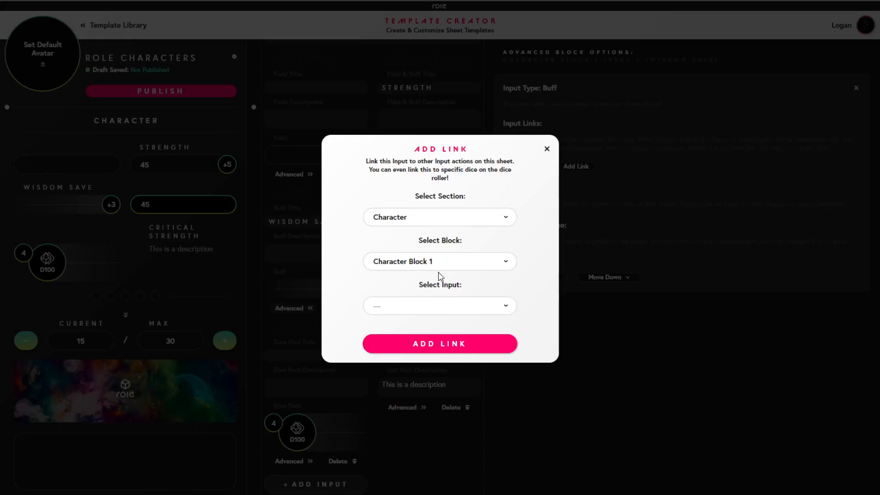
pyautogui.click(479, 308)
pyautogui.press('Down')
pyautogui.press('Down')
pyautogui.press('Return')
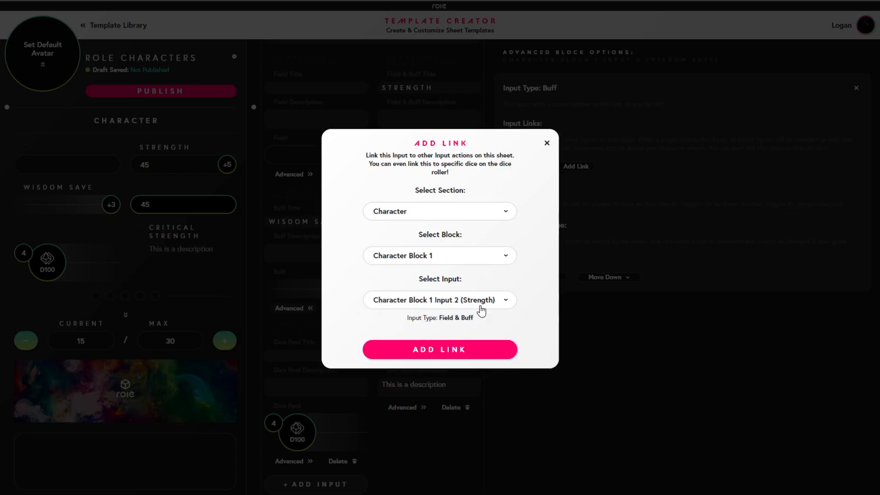
pyautogui.click(481, 307)
pyautogui.click(545, 270)
pyautogui.click(450, 349)
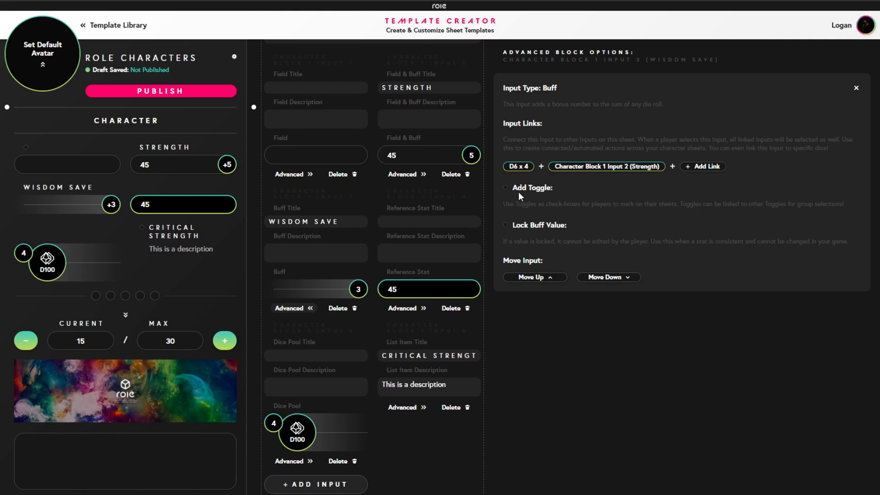
# Add a toggle to the WISDOM SAVE buff, link it to Character Block 1 Input 1's toggle, and close the advanced options
pyautogui.click(505, 188)
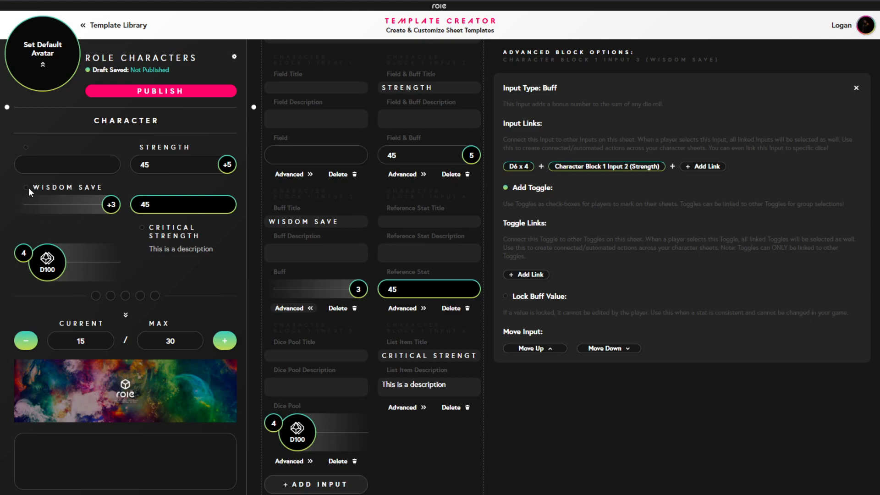
pyautogui.click(528, 274)
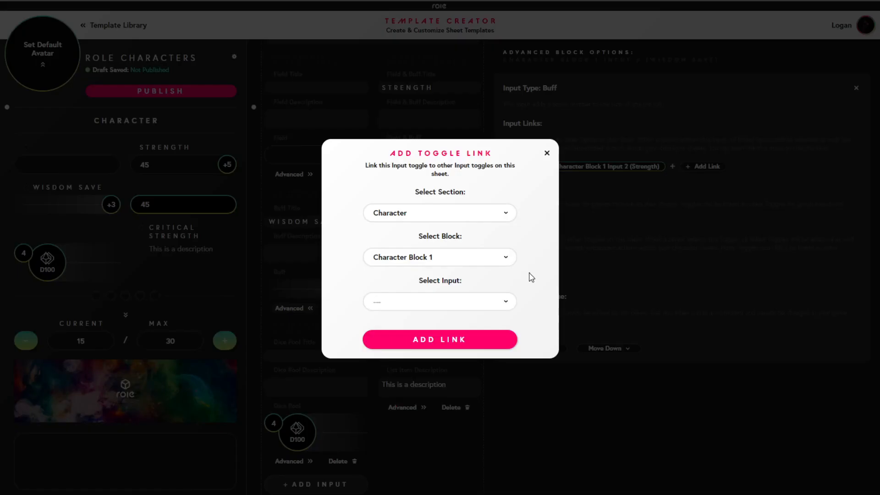
pyautogui.click(509, 307)
pyautogui.press('Down')
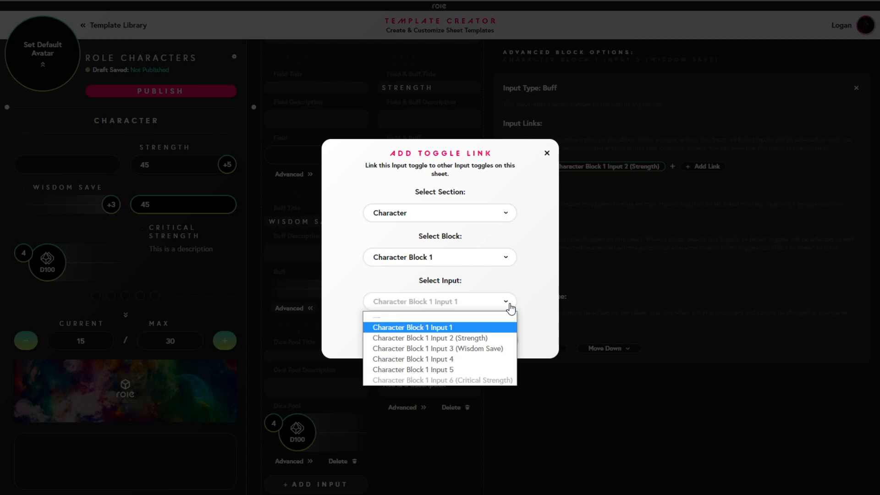
pyautogui.press('Return')
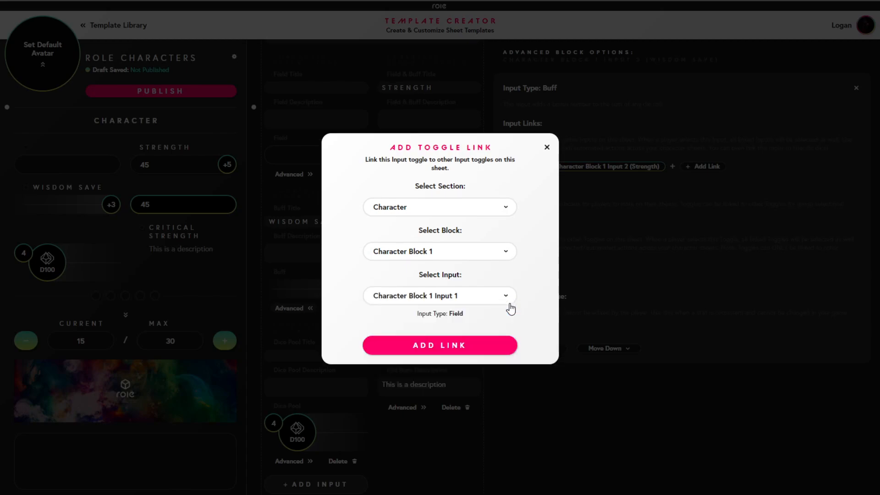
pyautogui.click(468, 347)
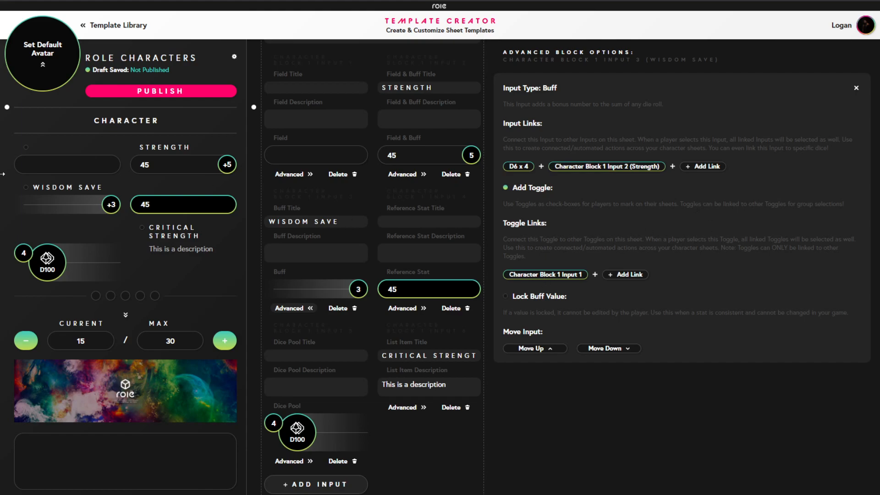
pyautogui.click(25, 188)
pyautogui.click(26, 188)
pyautogui.click(857, 88)
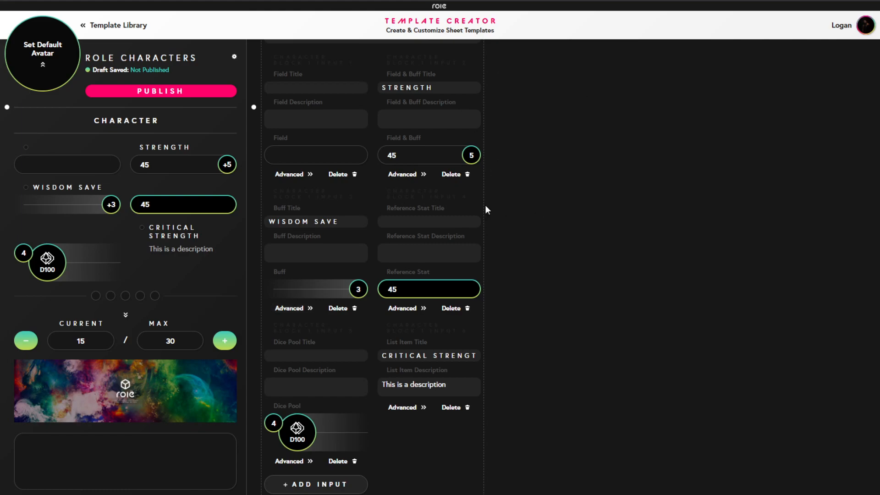
pyautogui.scroll(6, 397, 164)
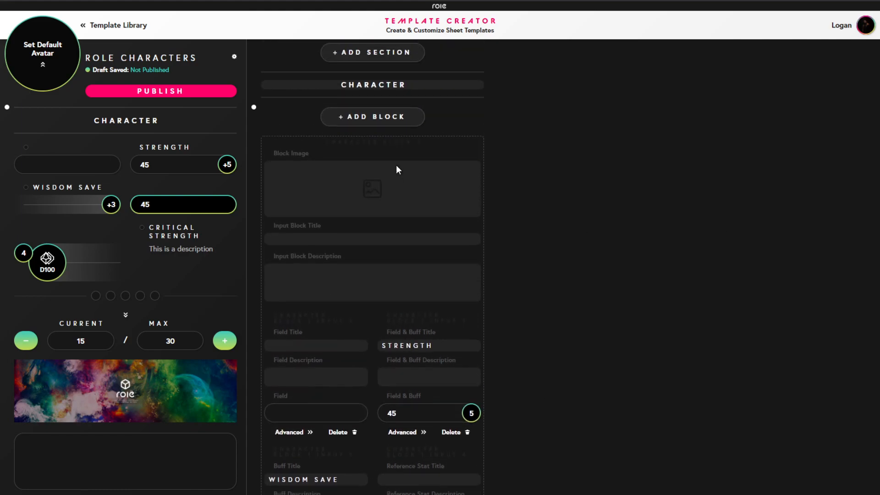
pyautogui.scroll(-3, 414, 201)
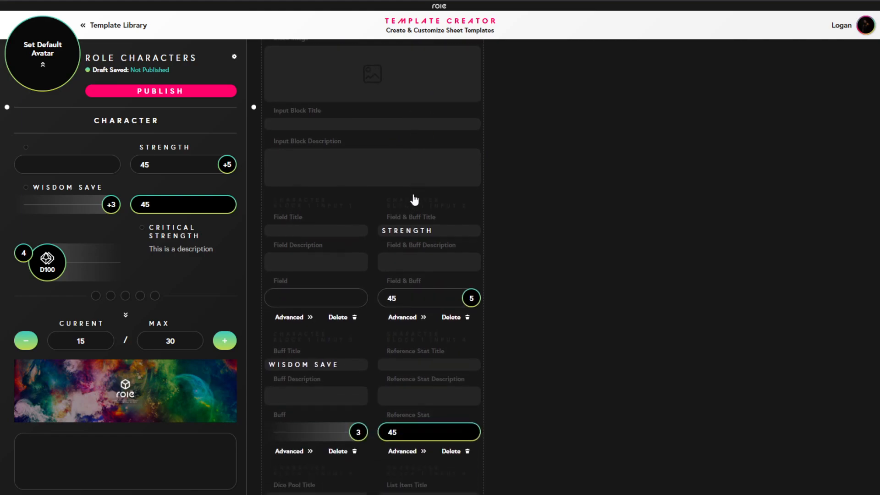
pyautogui.scroll(-6, 486, 325)
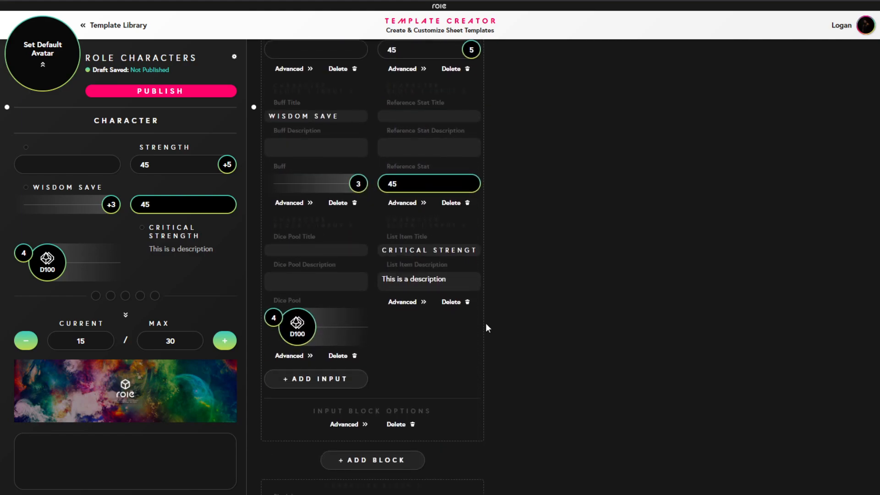
# Open Character Block 1's advanced options, try the one-column layout, and restore the two-column layout
pyautogui.click(349, 321)
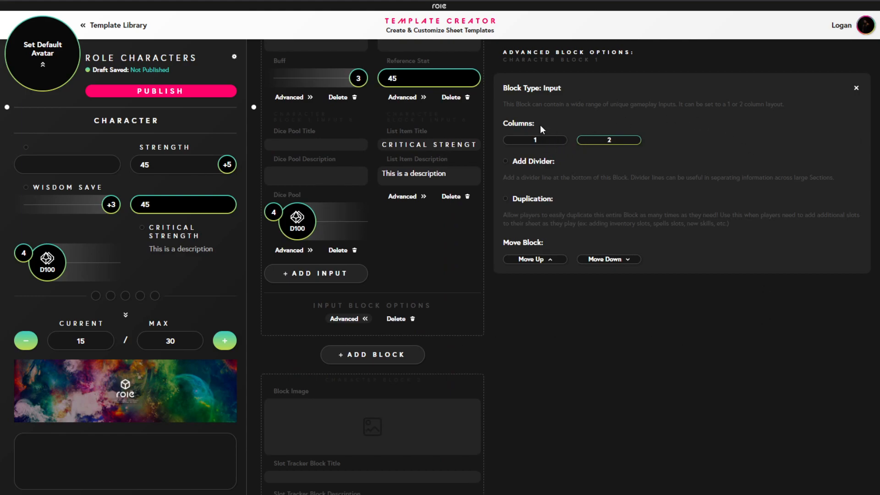
pyautogui.click(535, 141)
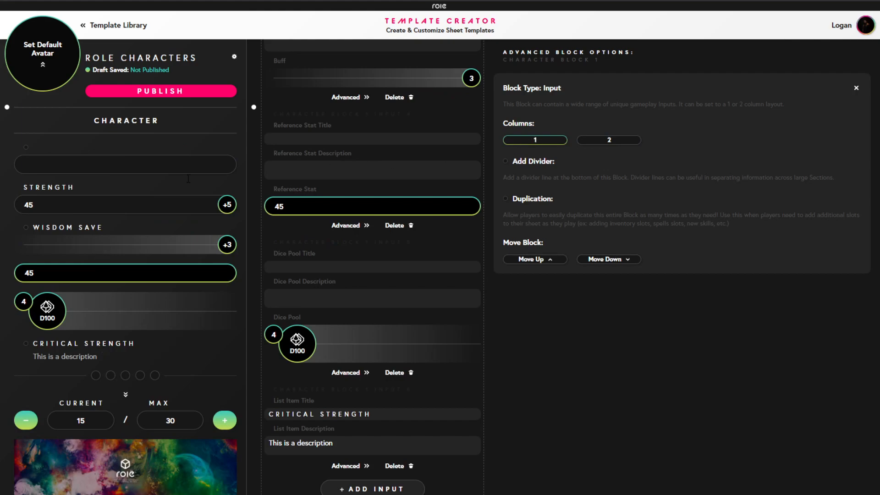
pyautogui.click(606, 141)
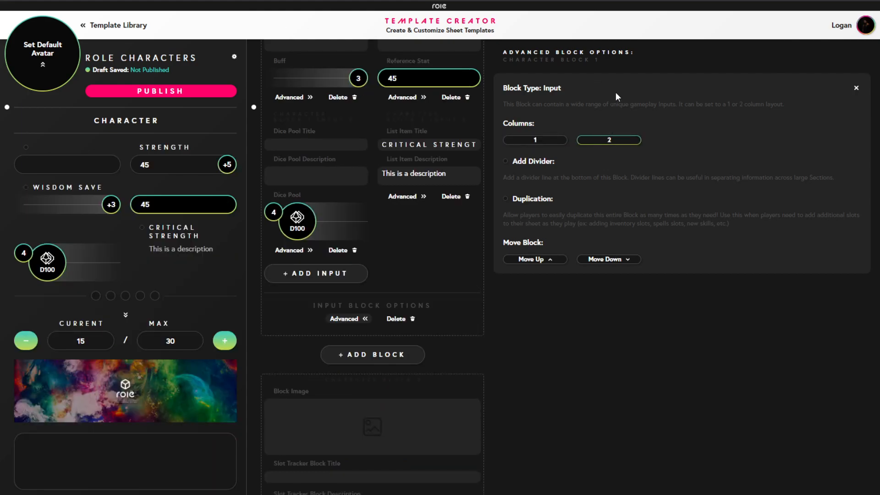
# Enable the divider and duplication options for Character Block 1 and close its advanced options
pyautogui.click(505, 161)
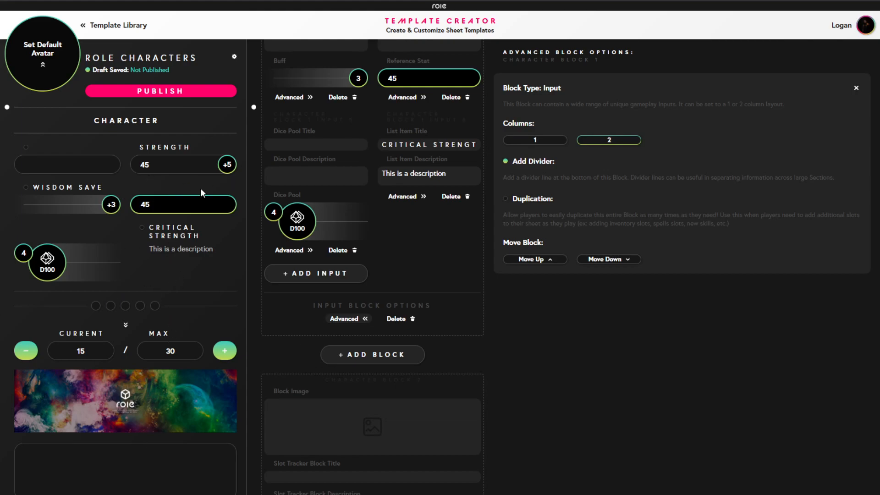
pyautogui.click(506, 163)
pyautogui.doubleClick(507, 162)
pyautogui.click(585, 205)
pyautogui.click(507, 203)
pyautogui.scroll(3, 361, 222)
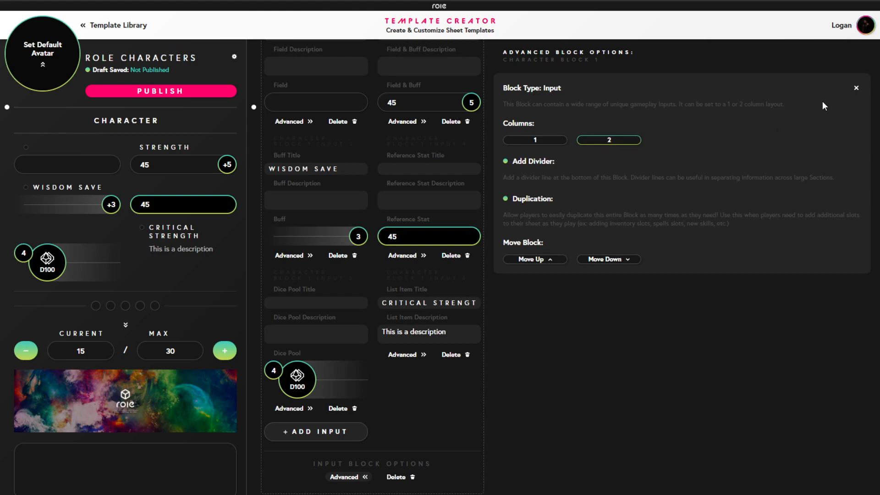
pyautogui.click(856, 89)
# View the Character section's advanced options for moving the section, and close them
pyautogui.scroll(-5, 401, 417)
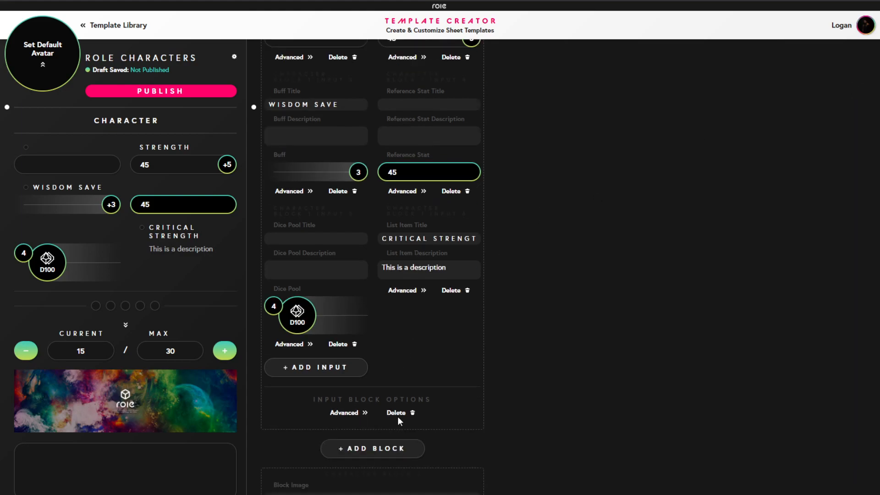
pyautogui.scroll(-12, 421, 247)
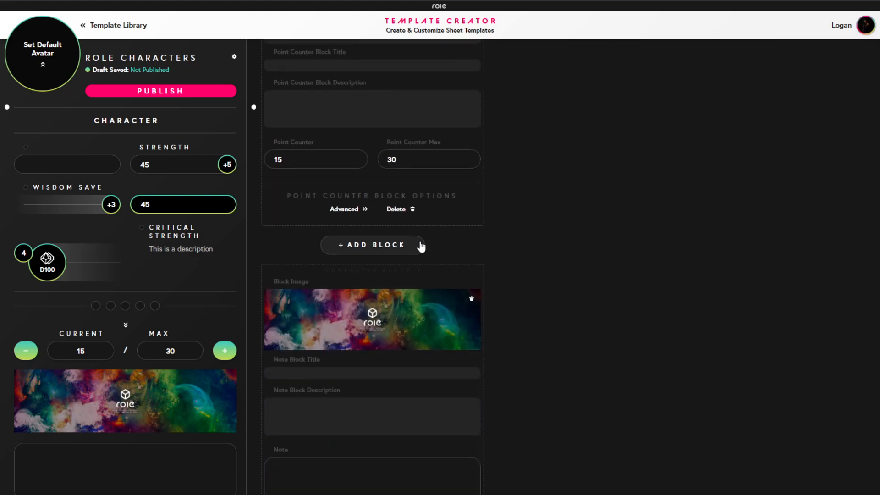
pyautogui.scroll(-3, 421, 248)
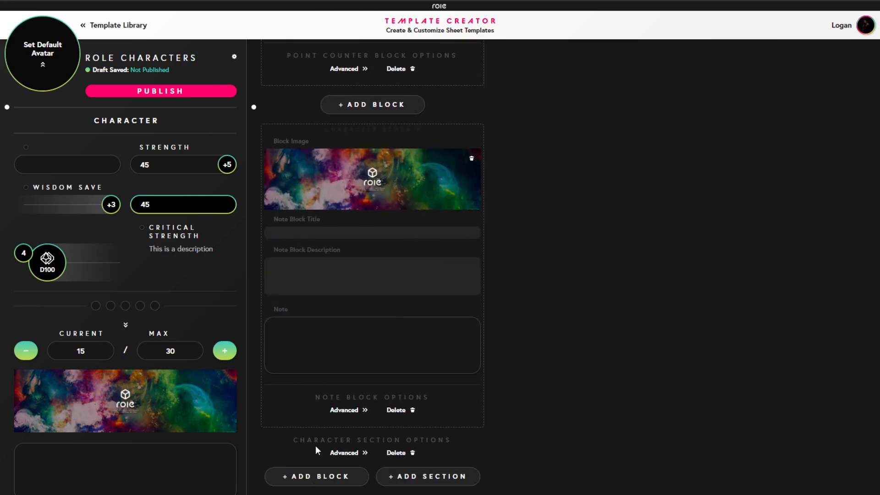
pyautogui.click(361, 453)
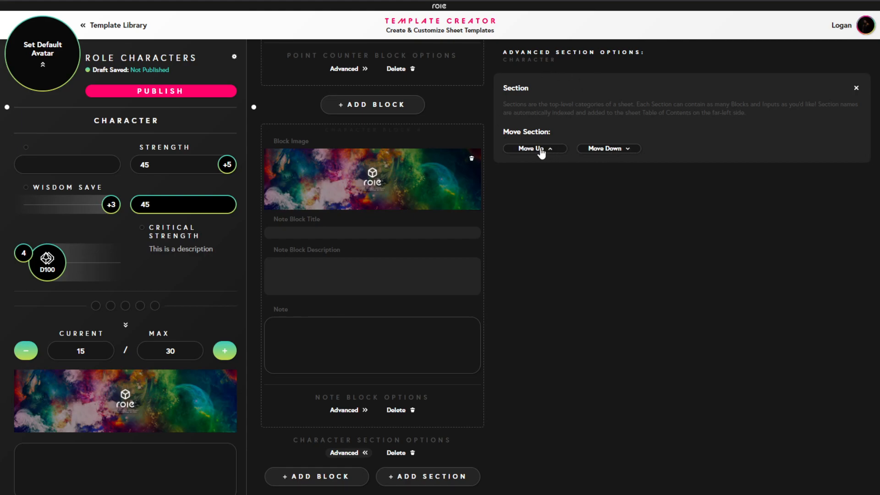
pyautogui.click(857, 88)
# Add a new section named Skills above the Character section
pyautogui.scroll(5, 473, 267)
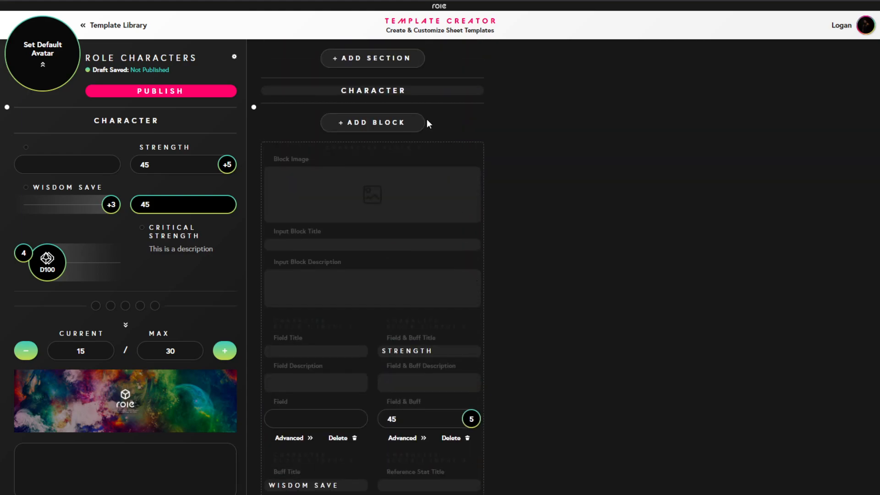
pyautogui.click(385, 58)
pyautogui.click(438, 267)
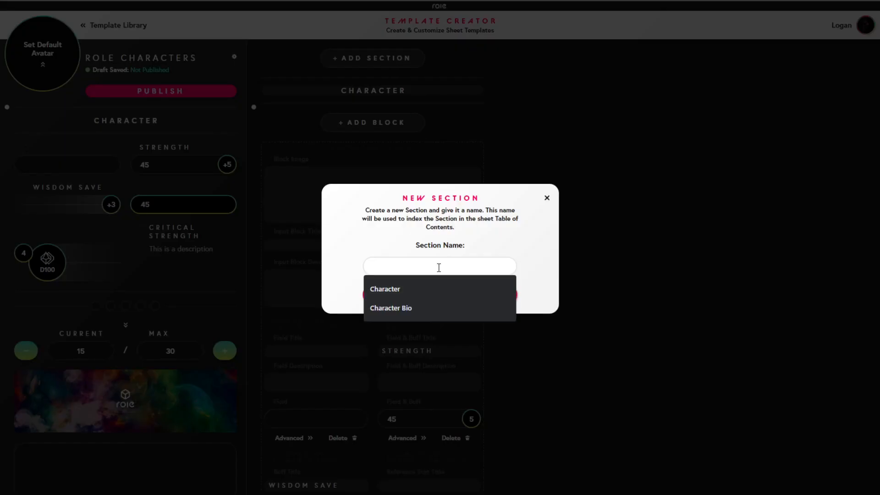
pyautogui.write('Skills')
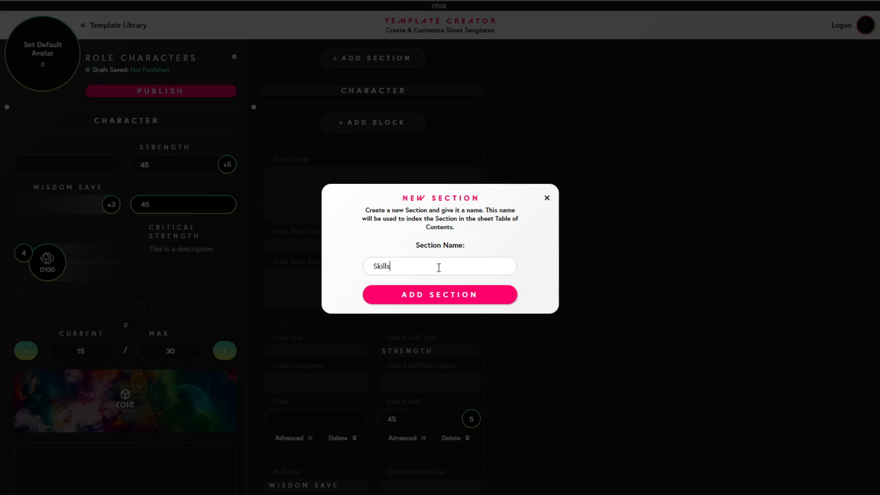
pyautogui.press('Return')
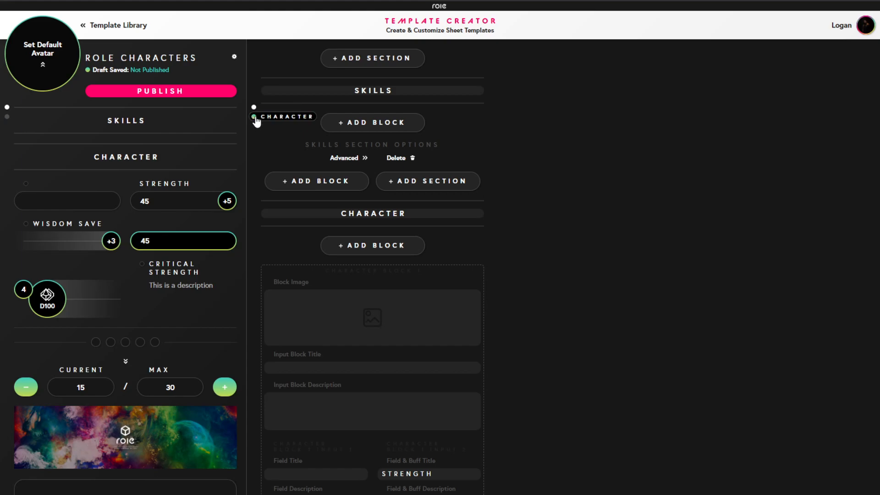
# Add another section named Spells above the Skills section
pyautogui.click(371, 61)
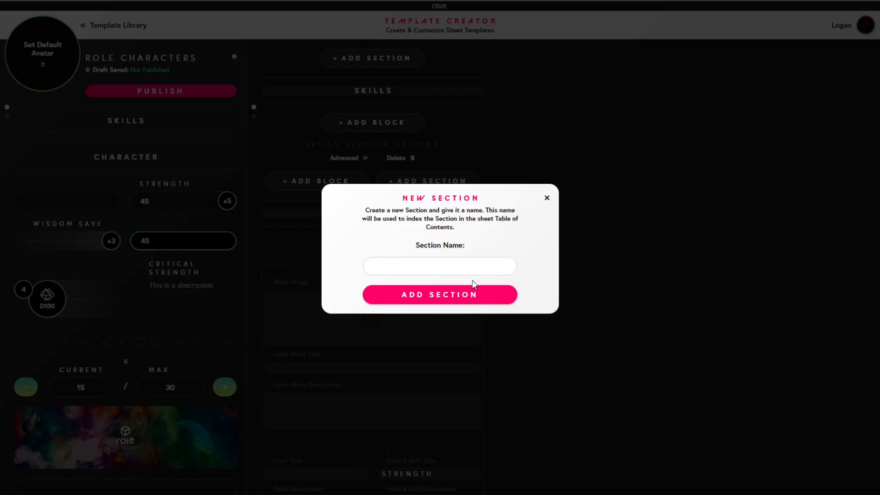
pyautogui.click(474, 266)
pyautogui.write('Spells')
pyautogui.press('Return')
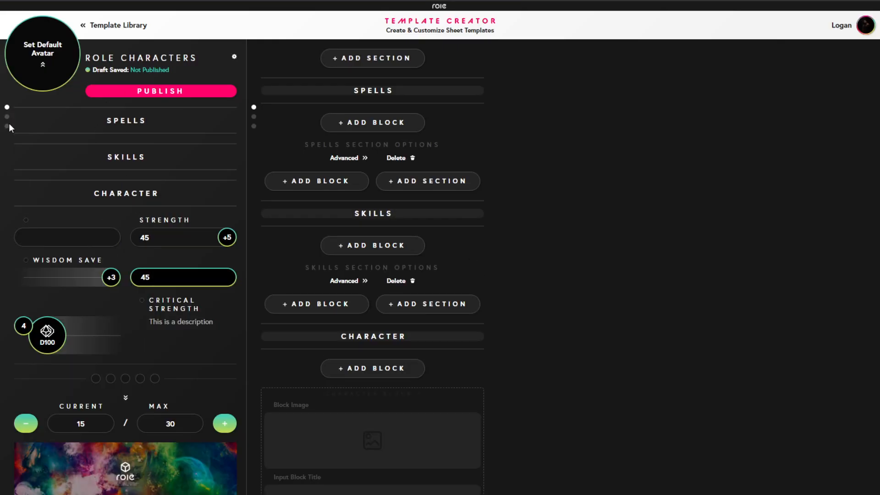
# Move the Character section up two places, above Spells and Skills, and close its advanced options
pyautogui.scroll(-20, 397, 228)
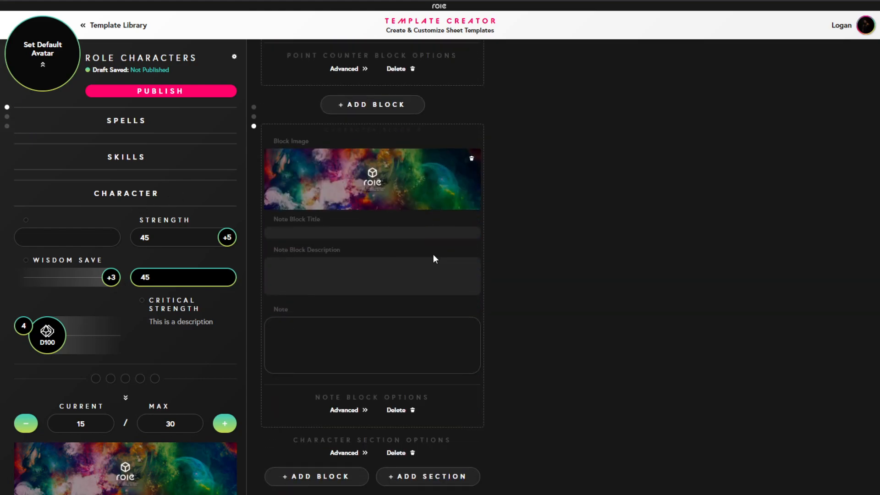
pyautogui.click(361, 455)
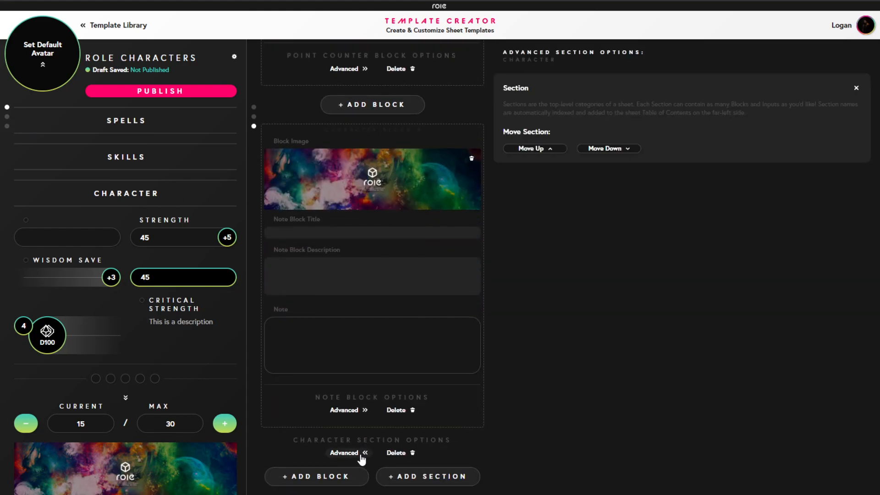
pyautogui.click(539, 149)
pyautogui.click(539, 149)
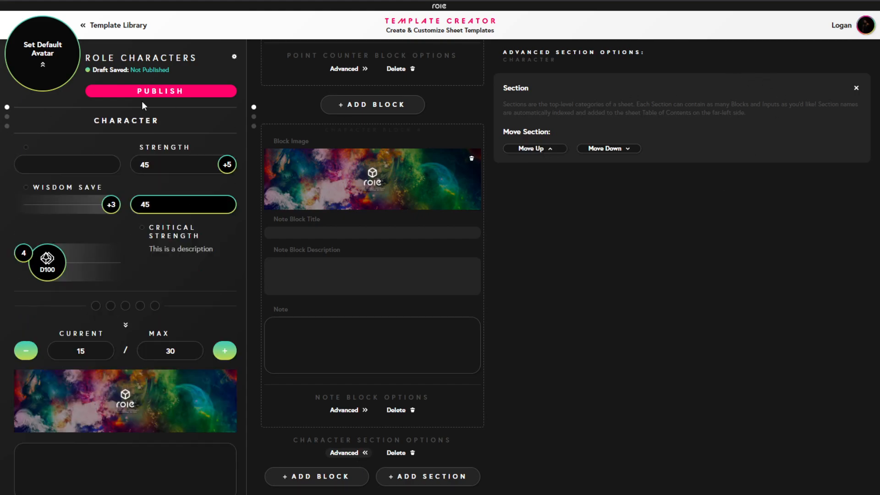
pyautogui.click(856, 88)
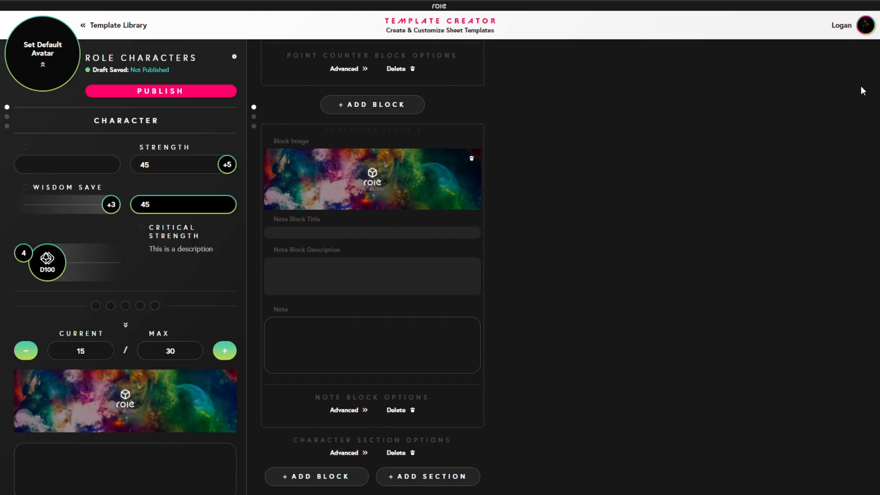
# Check the section order in the sheet preview by moving to the lower sections and back to Character
pyautogui.click(6, 118)
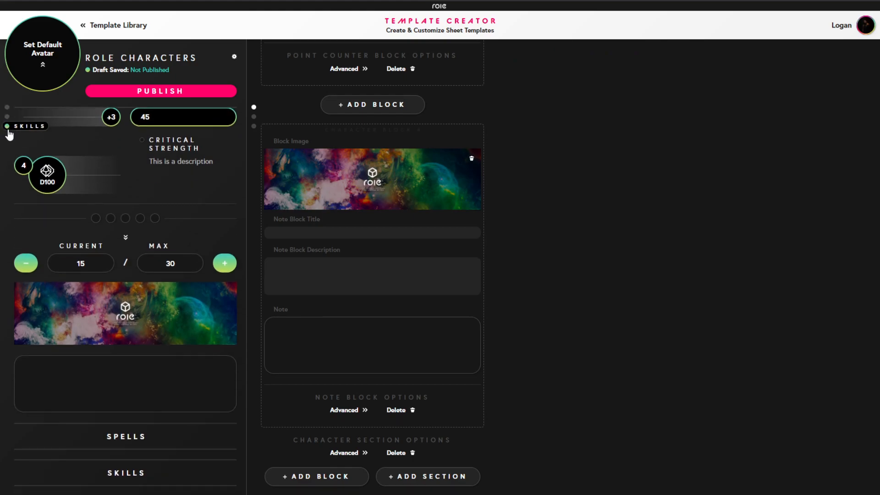
pyautogui.click(6, 107)
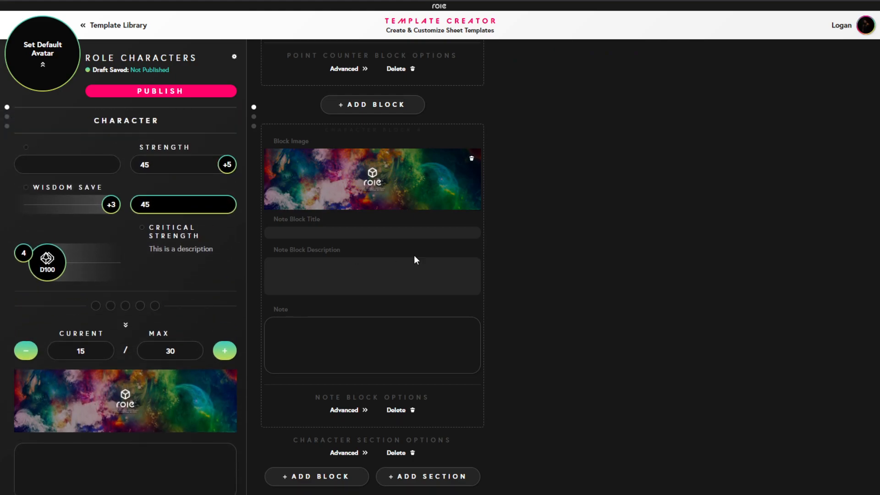
pyautogui.scroll(10, 487, 330)
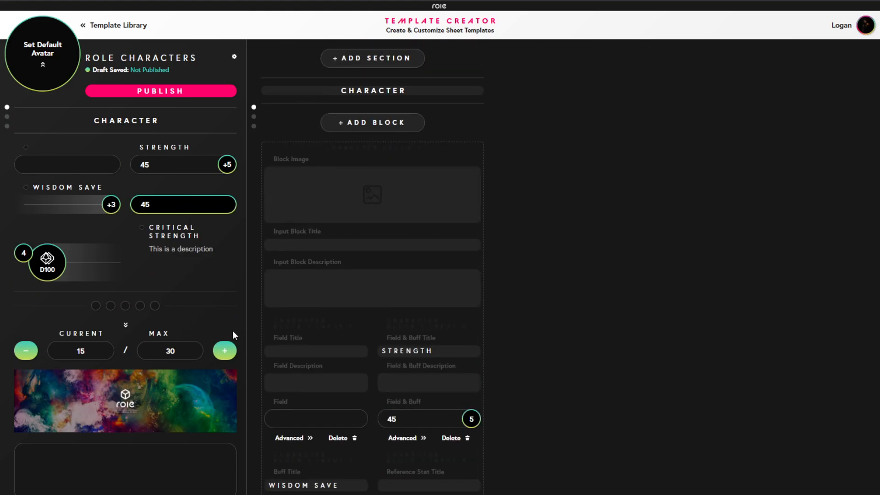
pyautogui.scroll(-2, 140, 221)
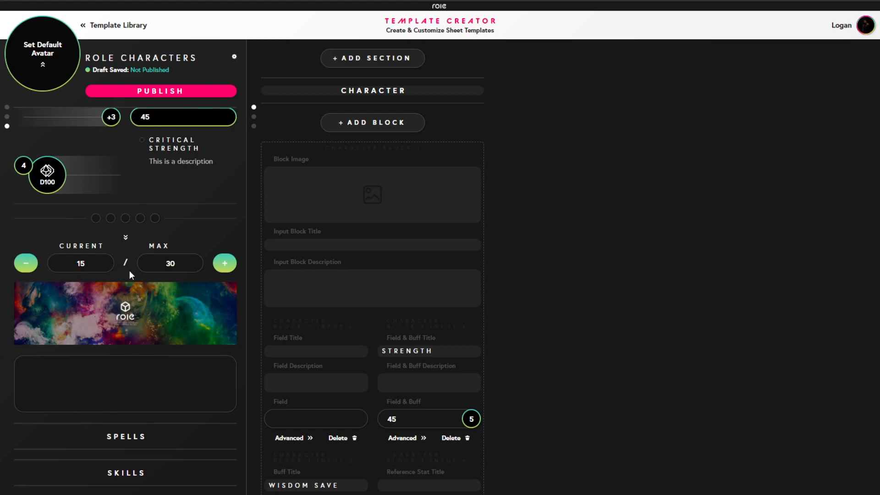
pyautogui.scroll(2, 95, 337)
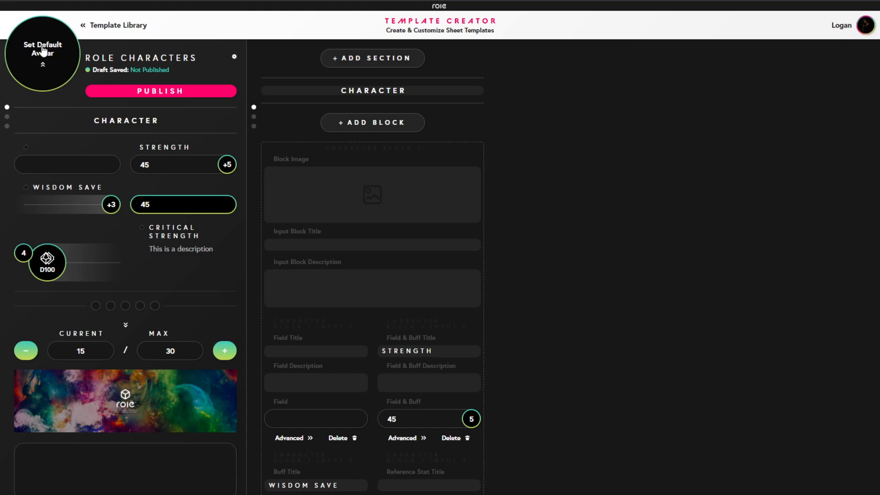
# Open the default avatar's image chooser, cancel without picking a file, and publish the Role Characters template
pyautogui.click(43, 50)
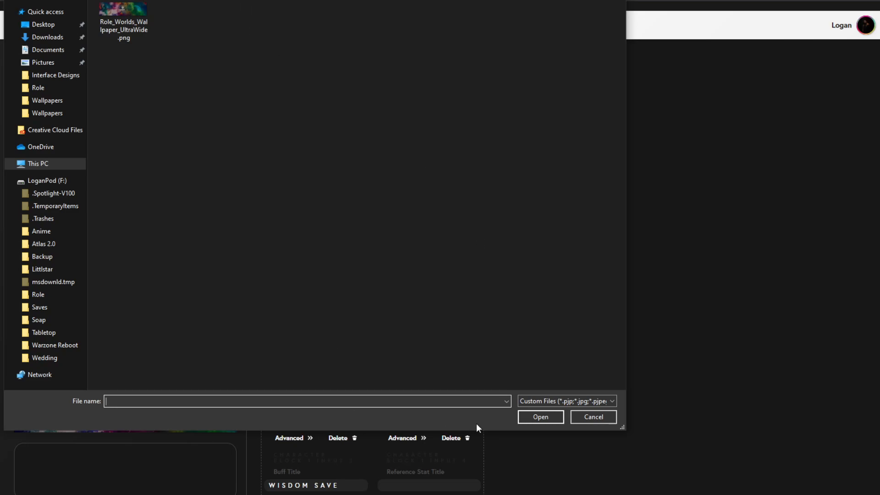
pyautogui.click(597, 417)
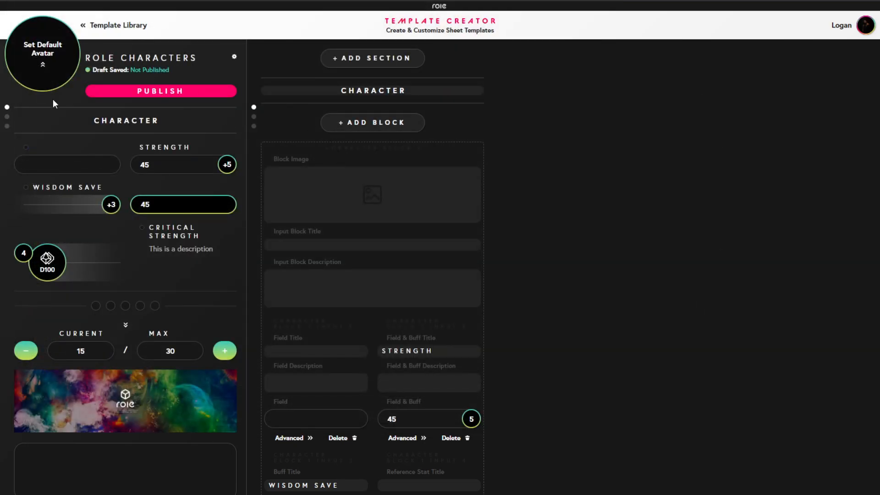
pyautogui.click(165, 93)
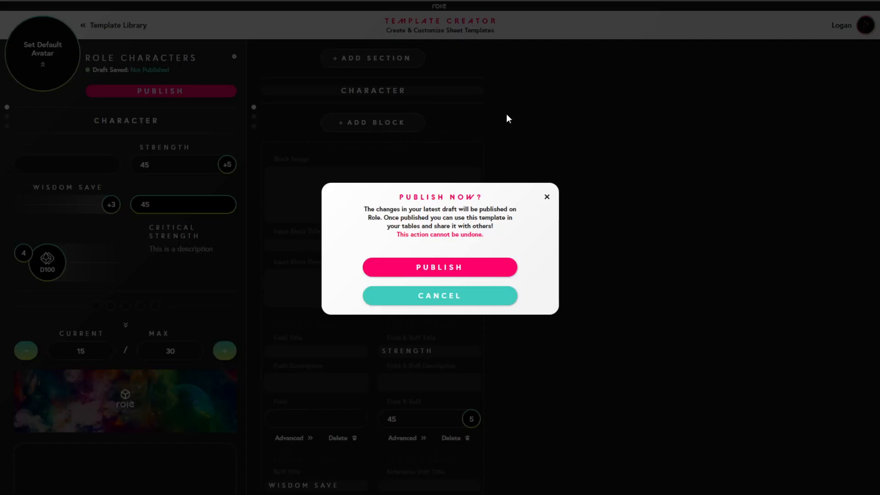
pyautogui.click(455, 270)
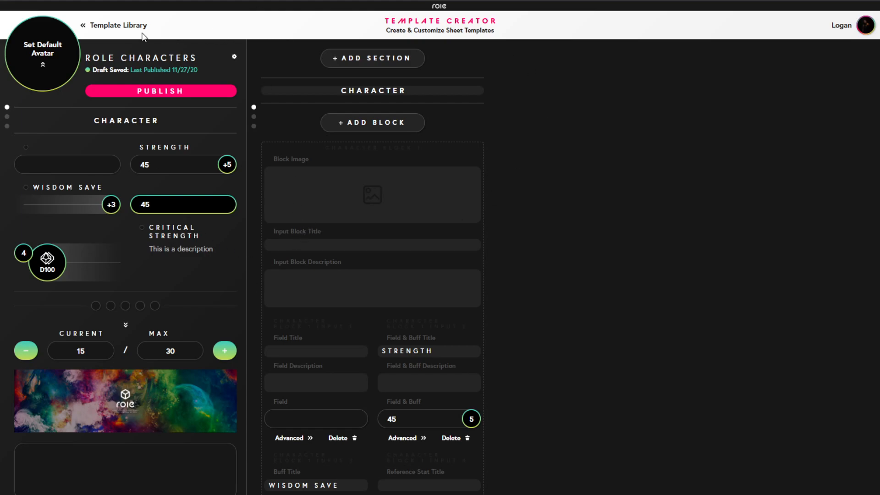
# Return to the Template Library, copy the share link of the role characters template, and close the sharing dialog
pyautogui.click(110, 28)
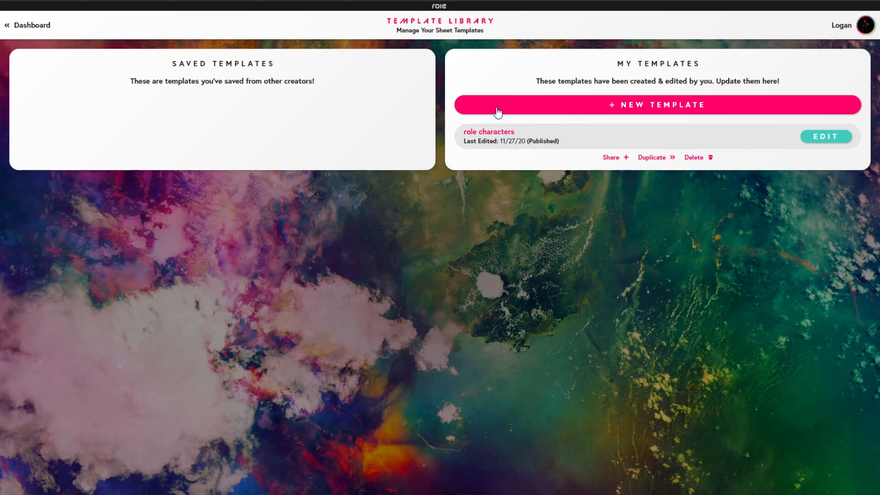
pyautogui.click(609, 160)
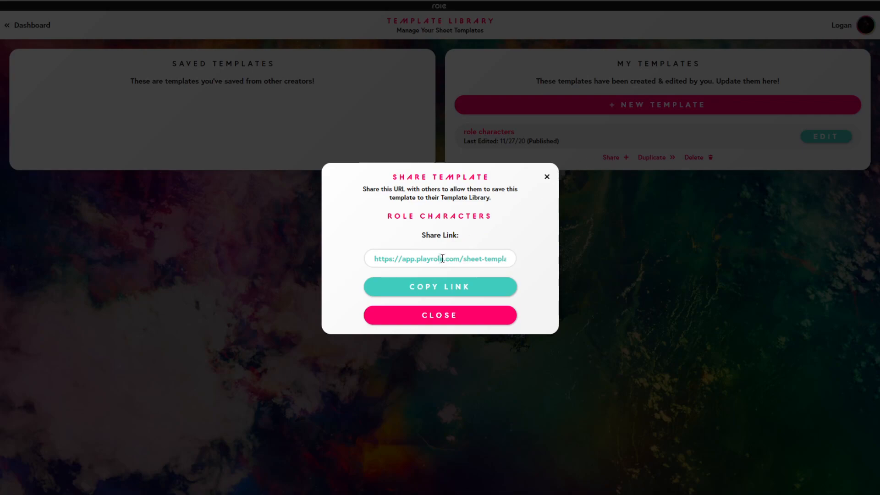
pyautogui.click(444, 288)
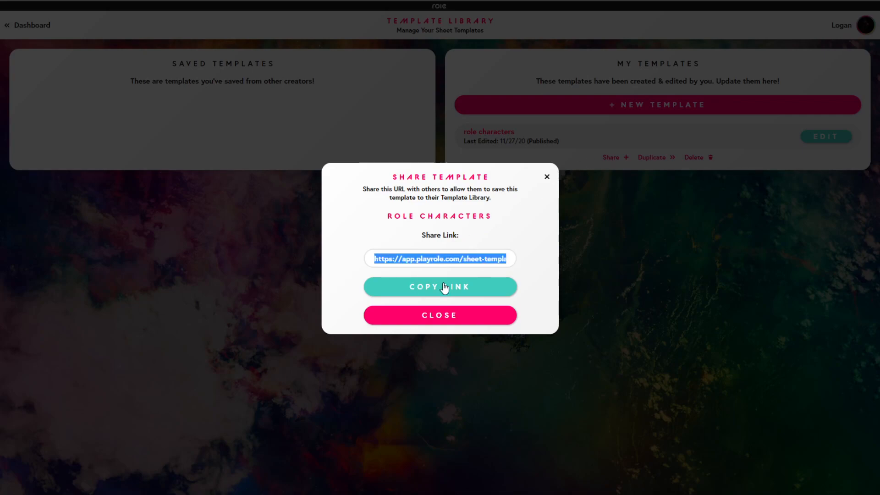
pyautogui.click(547, 177)
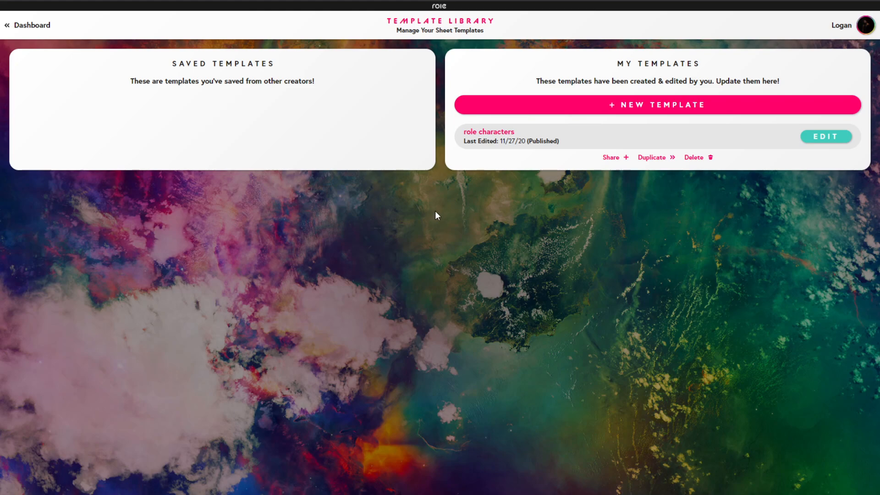